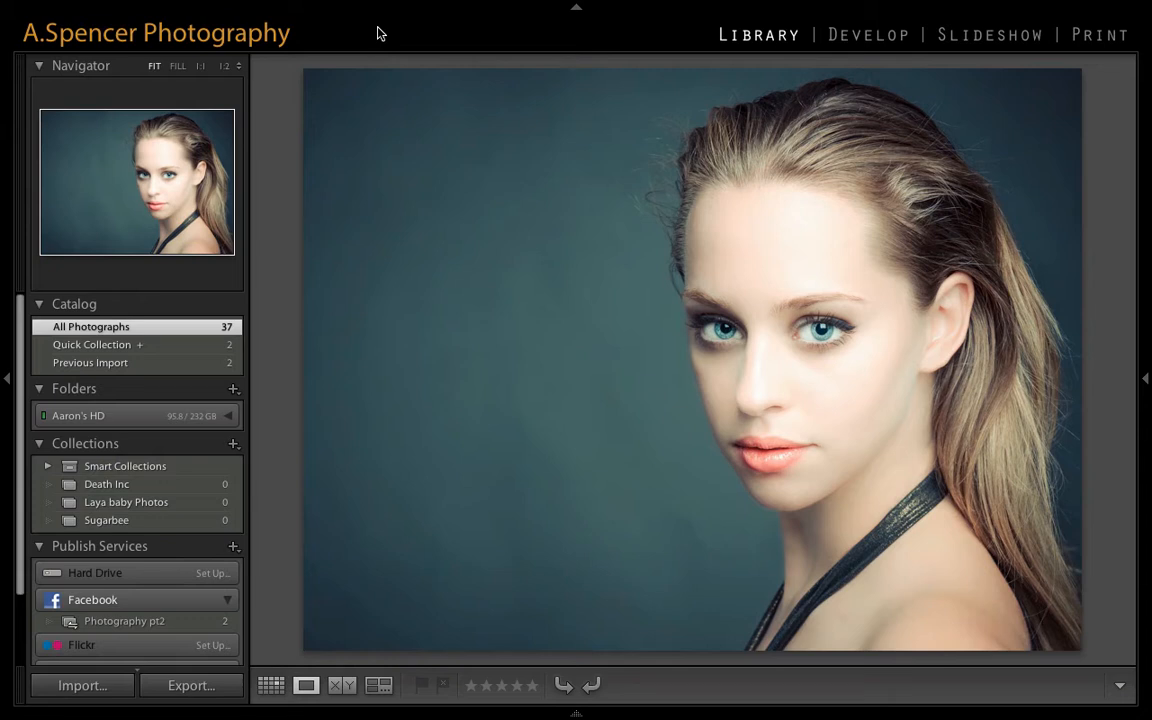
- Hide and restore the Navigator and Catalog panel group, and cycle the Lights Out modes through dimmed and dark back to normal
{"action": "left_click", "coordinate": [4, 385]}
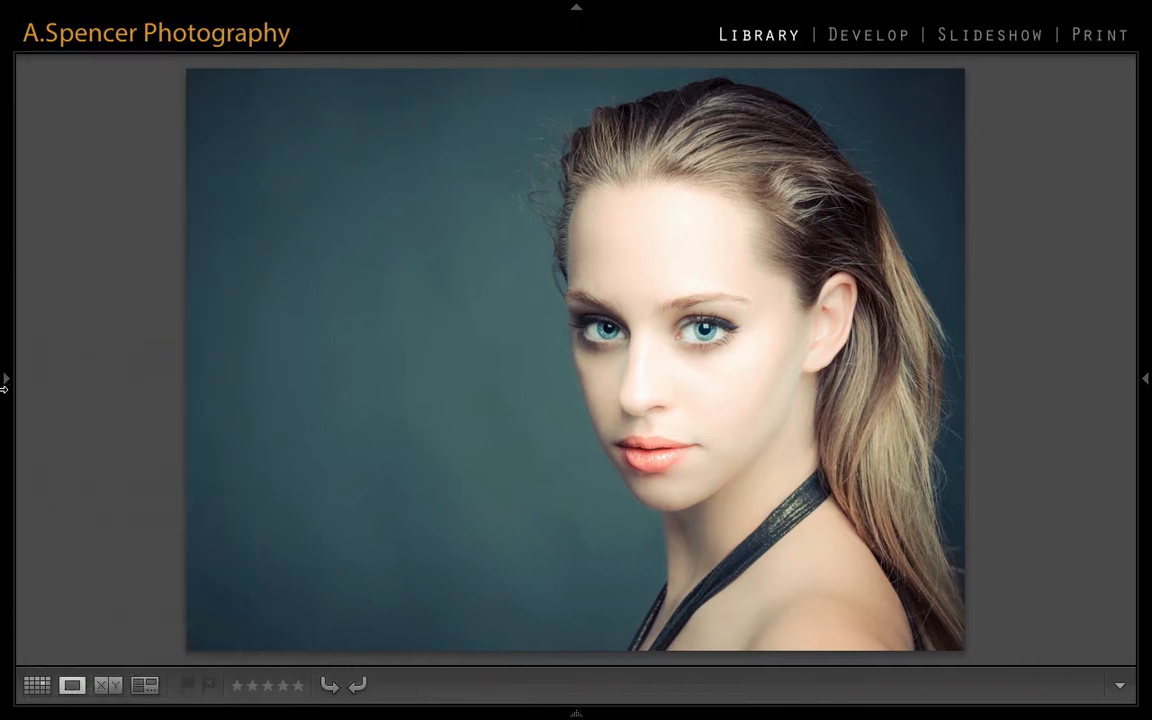
{"action": "left_click", "coordinate": [4, 385]}
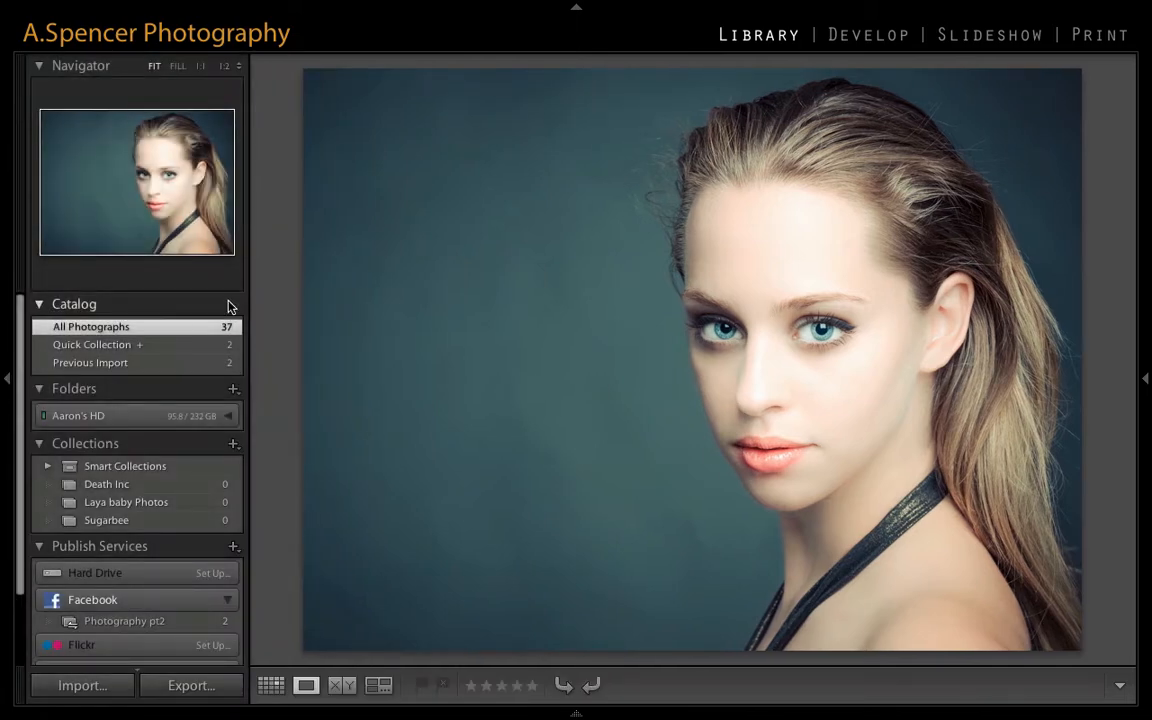
{"action": "key", "text": "l"}
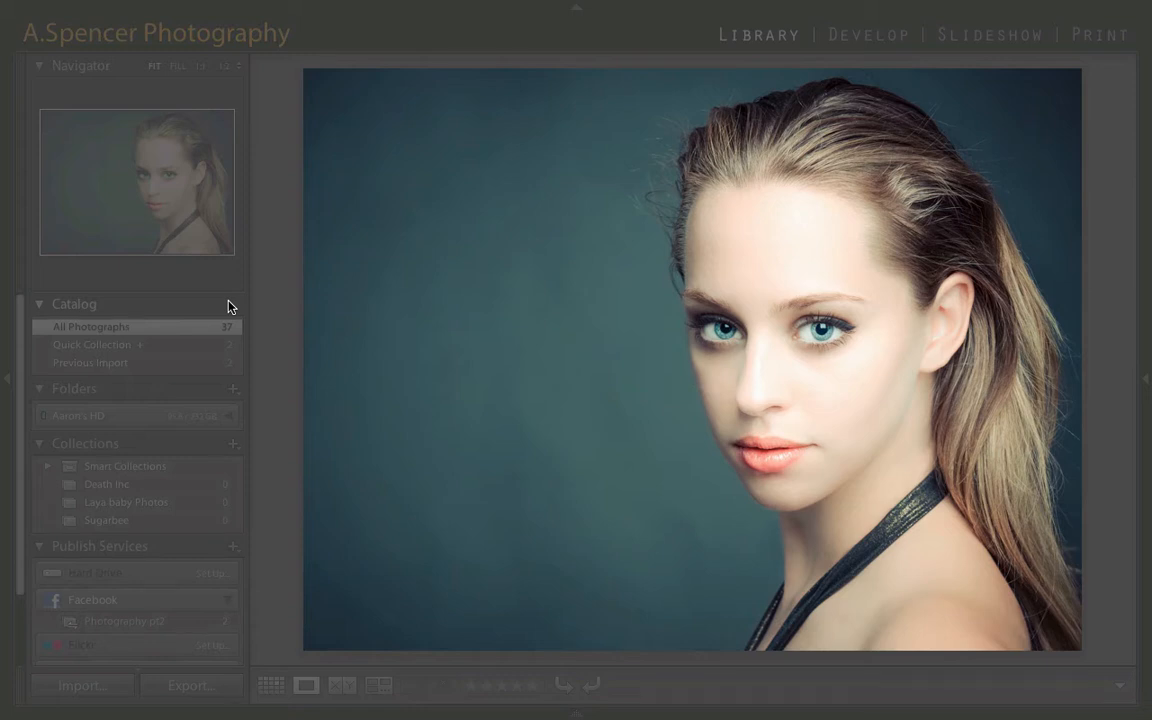
{"action": "key", "text": "l"}
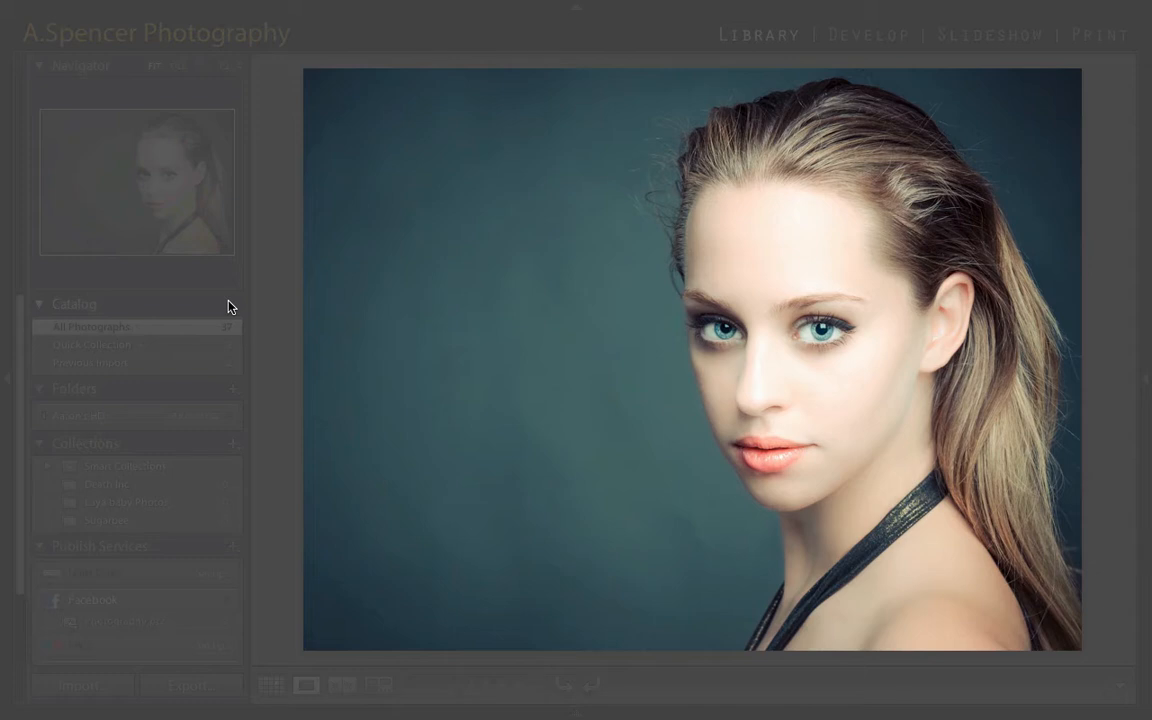
{"action": "key", "text": "l"}
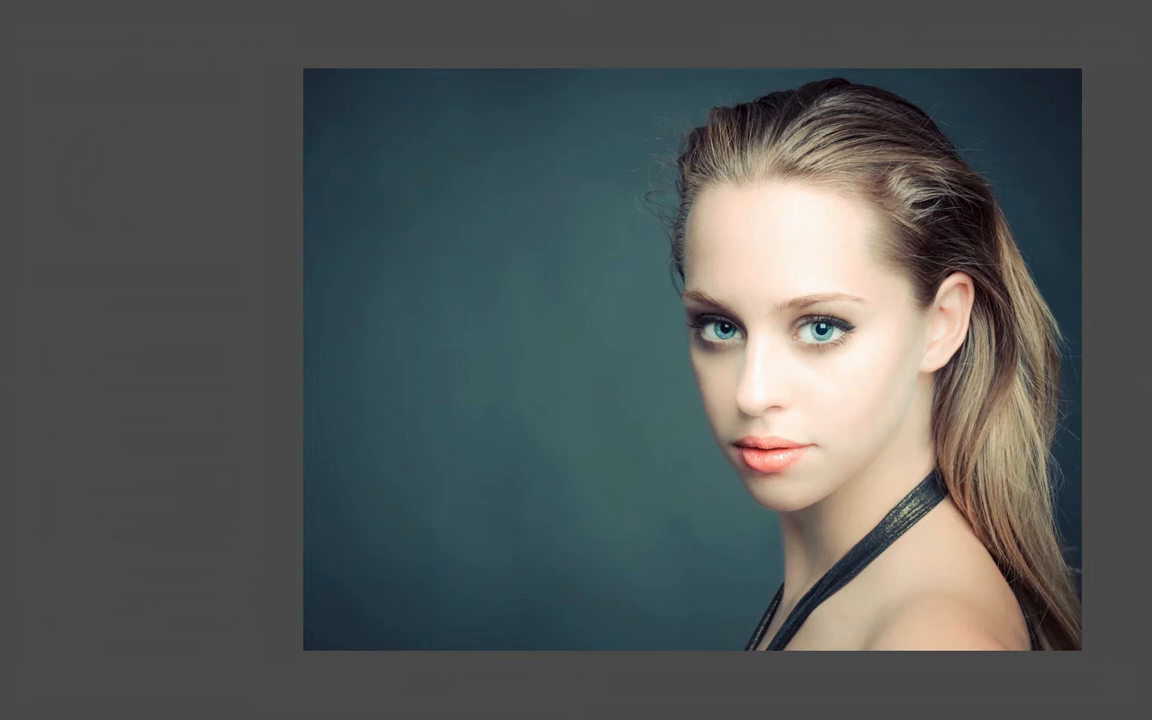
{"action": "key", "text": "l"}
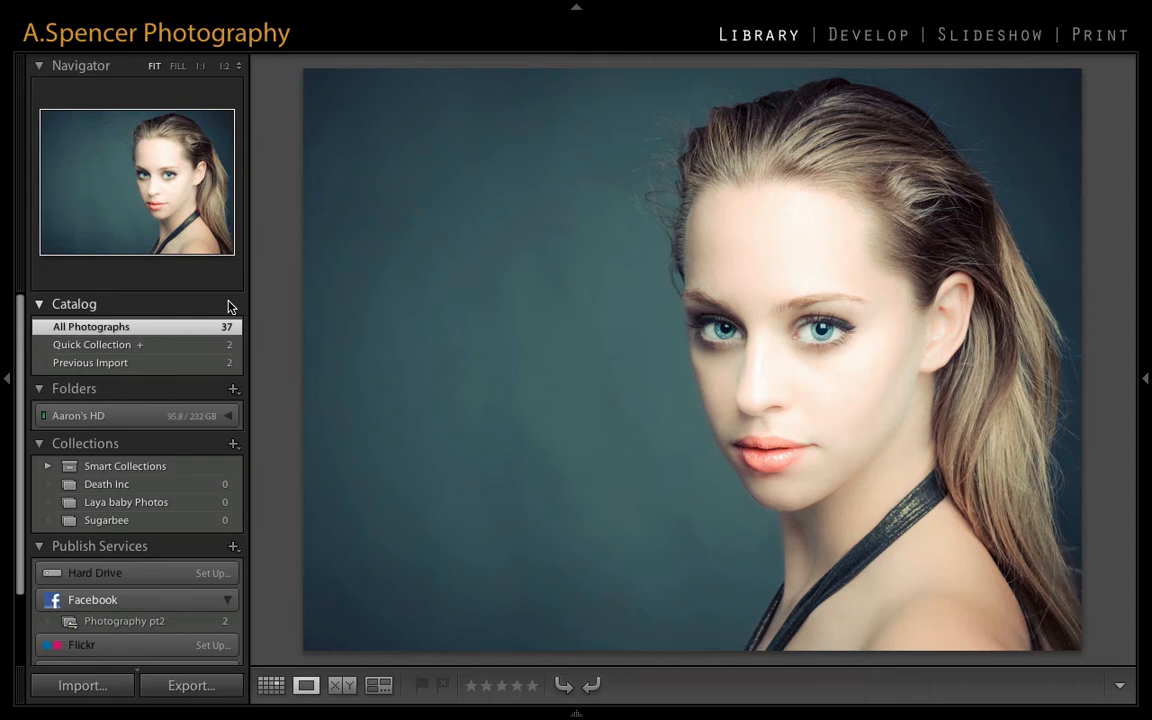
- Load the fake Rolling Stone cover PNG from the Pictures folder as the layout overlay and nudge it slightly over the portrait
{"action": "left_click", "coordinate": [515, 9]}
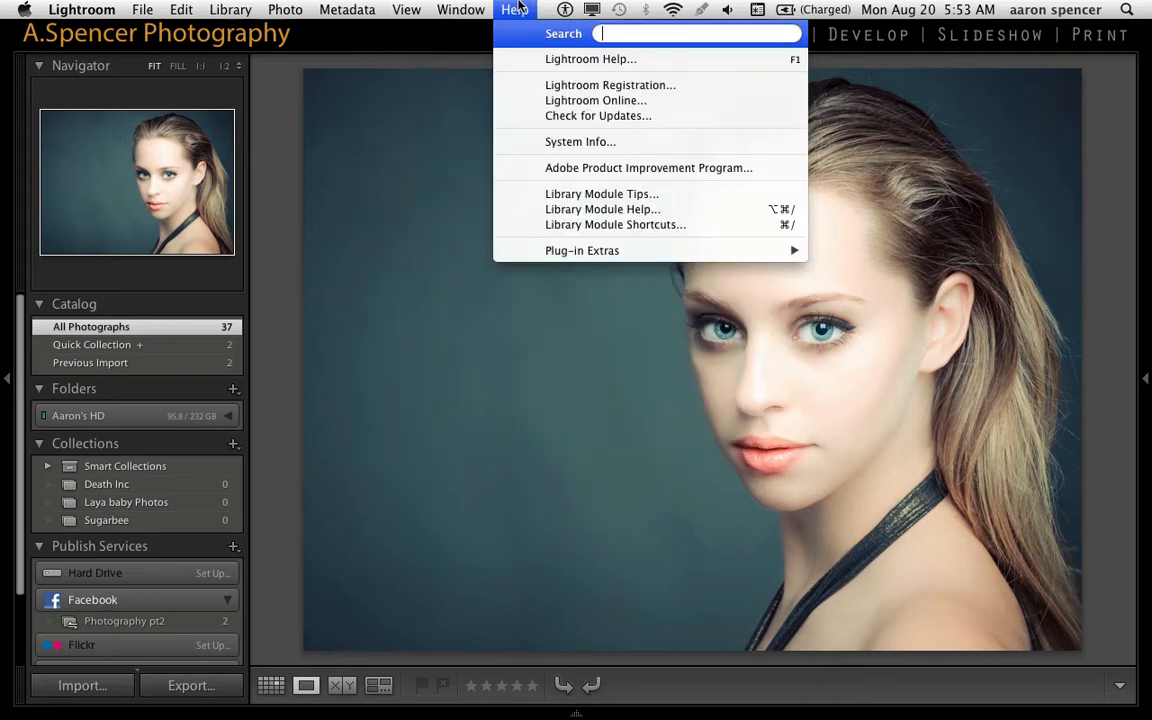
{"action": "mouse_move", "coordinate": [465, 6]}
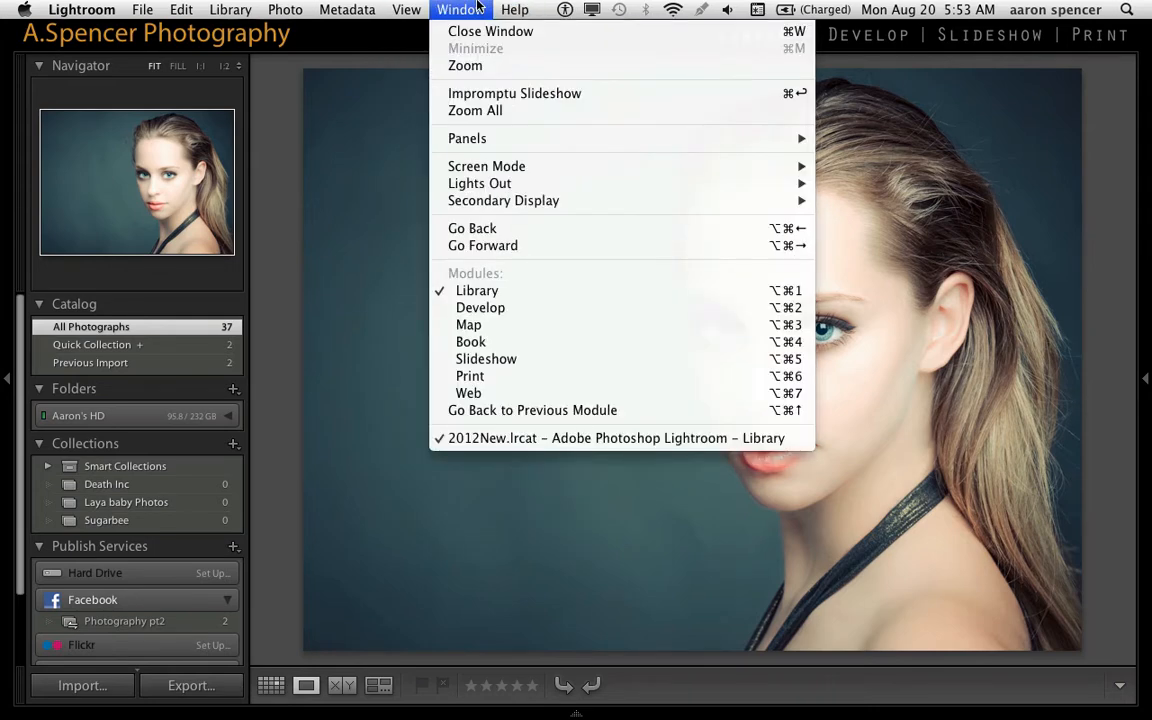
{"action": "mouse_move", "coordinate": [405, 7]}
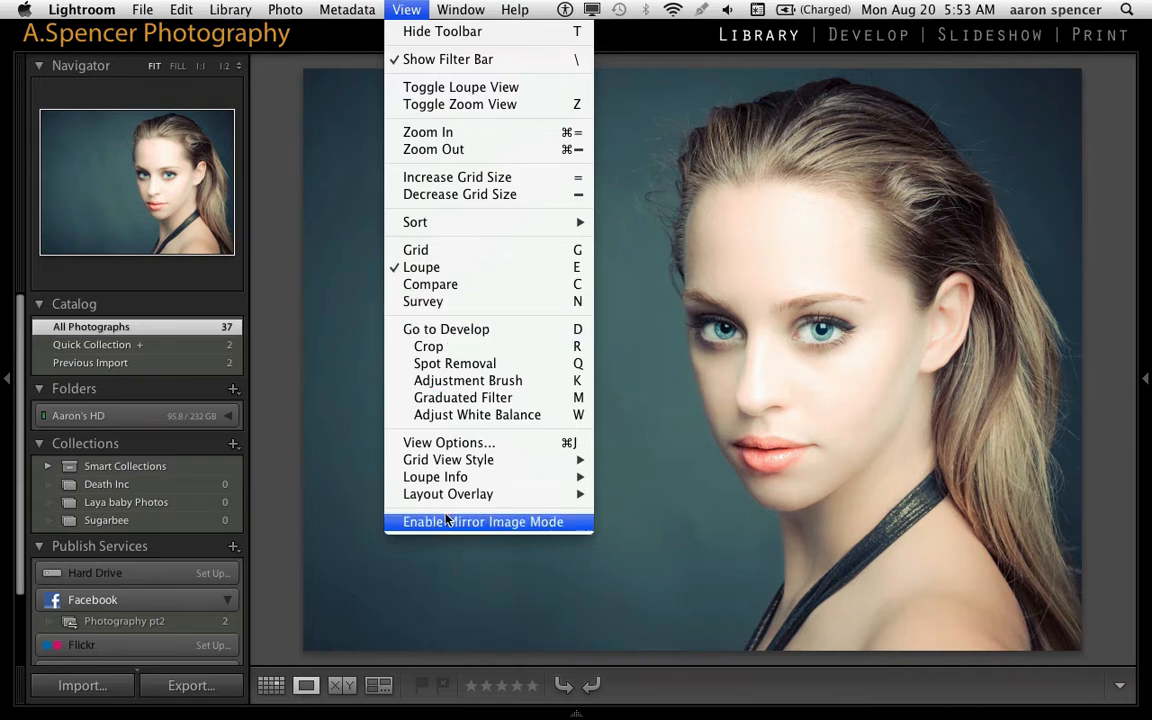
{"action": "mouse_move", "coordinate": [447, 496]}
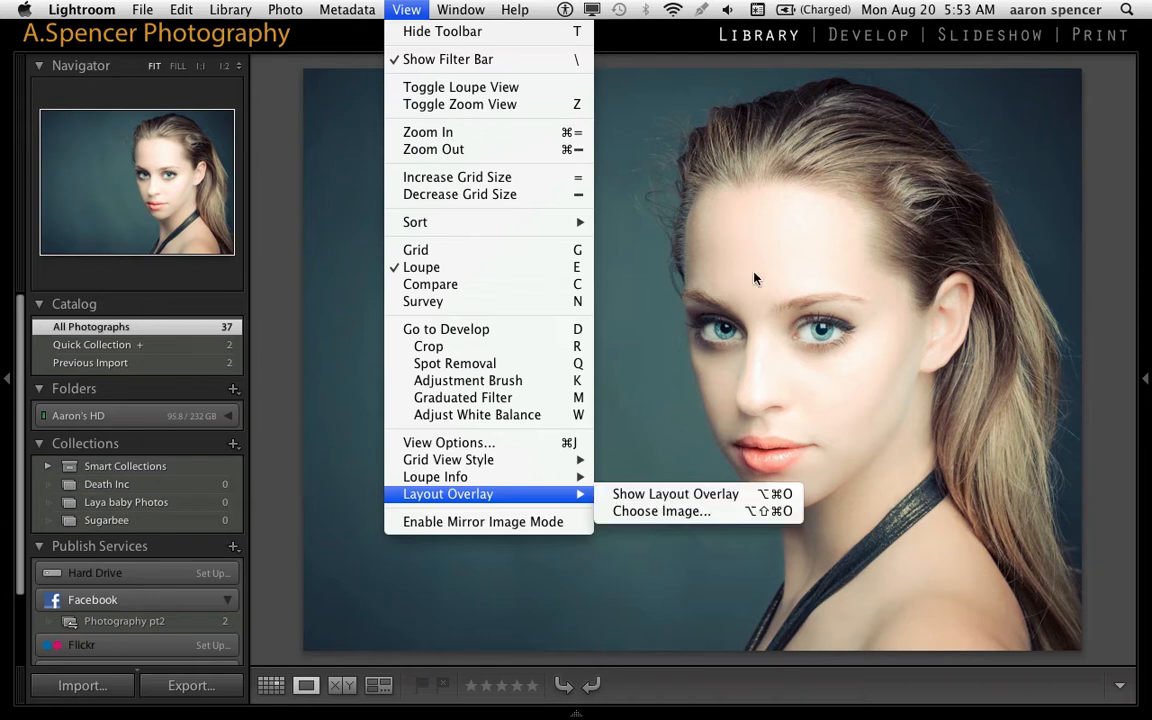
{"action": "left_click", "coordinate": [723, 524]}
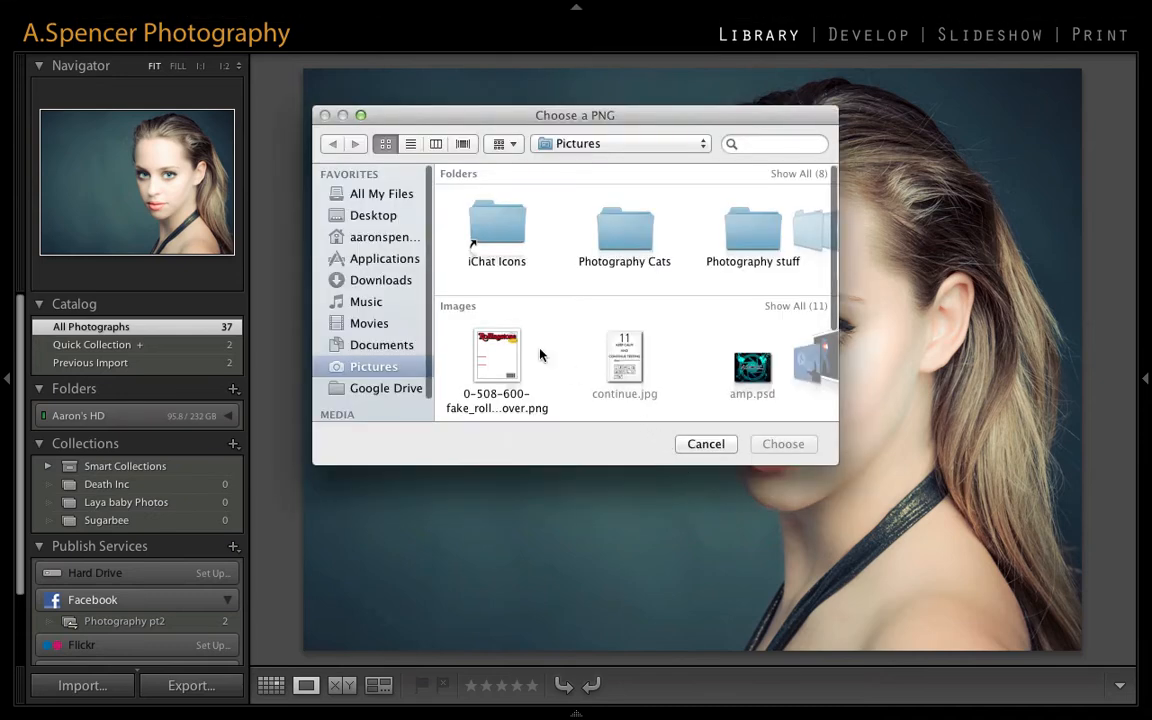
{"action": "double_click", "coordinate": [505, 352]}
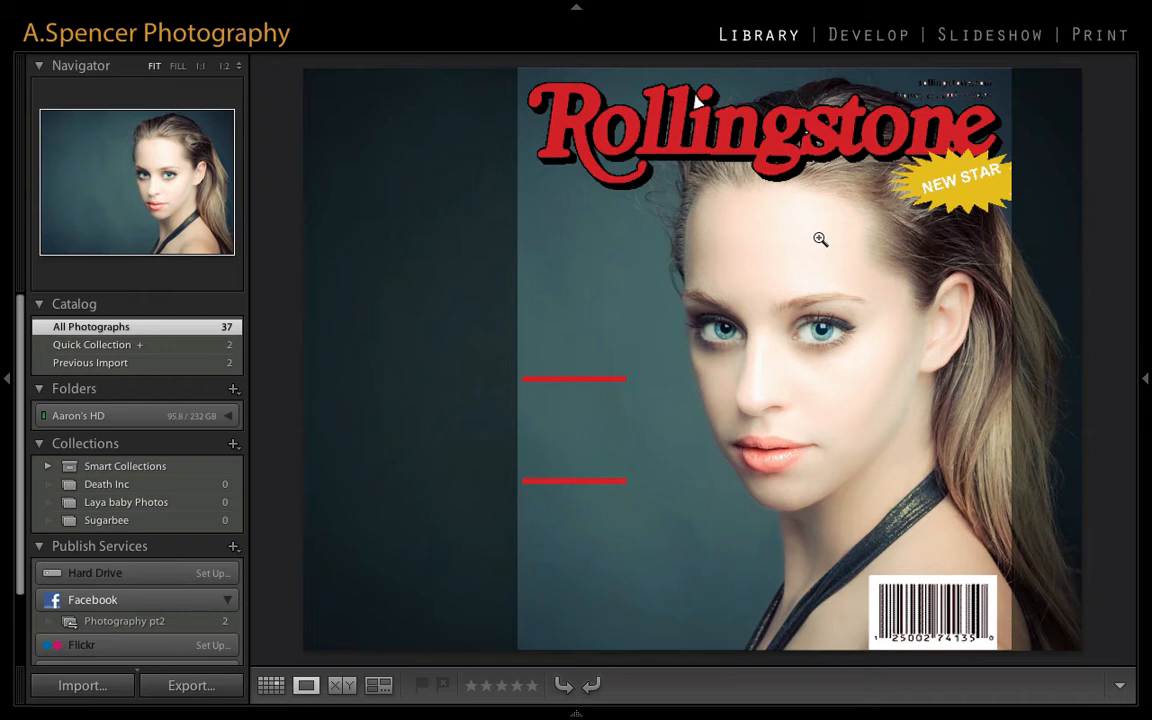
{"action": "mouse_move", "coordinate": [812, 237]}
{"action": "left_mouse_down"}
{"action": "mouse_move", "coordinate": [877, 239]}
{"action": "mouse_move", "coordinate": [818, 239]}
{"action": "left_mouse_up"}
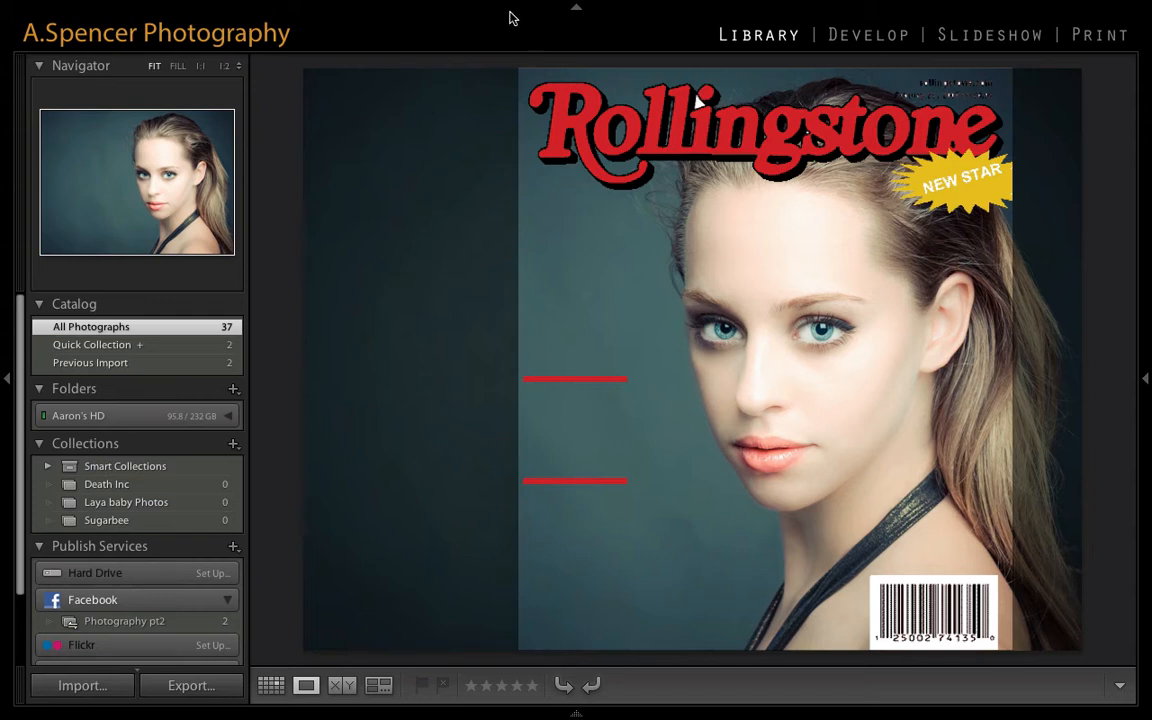
- Turn off the layout overlay on the portrait
{"action": "left_click", "coordinate": [406, 9]}
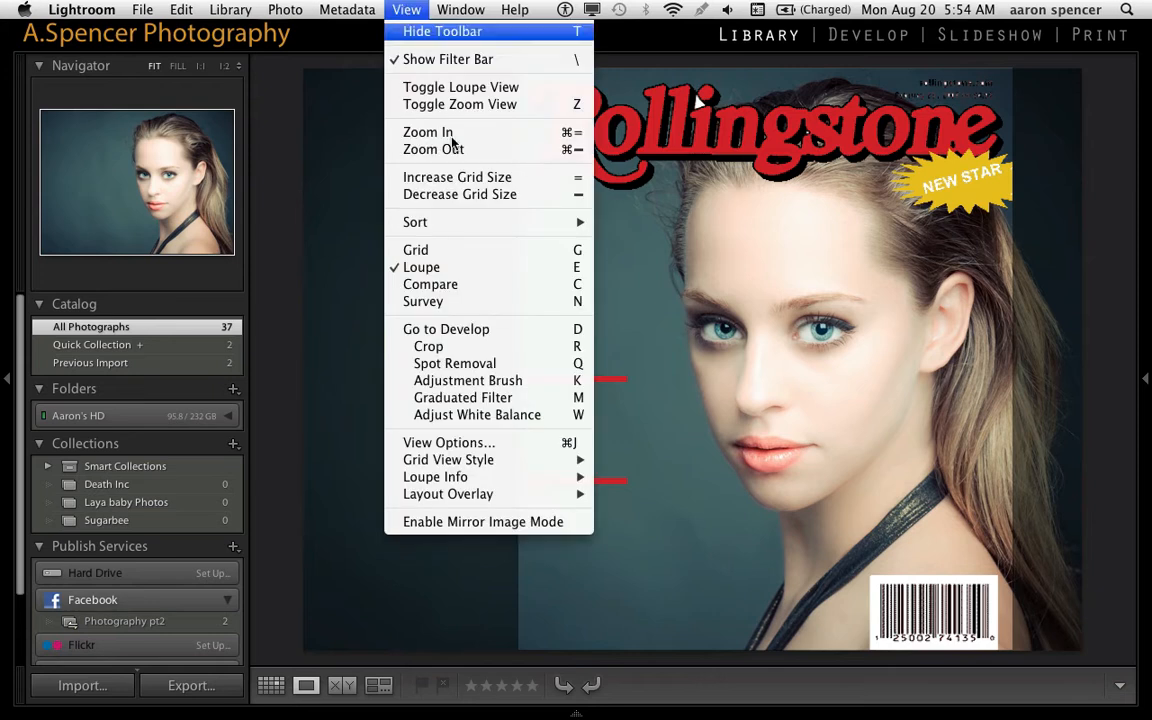
{"action": "mouse_move", "coordinate": [549, 505]}
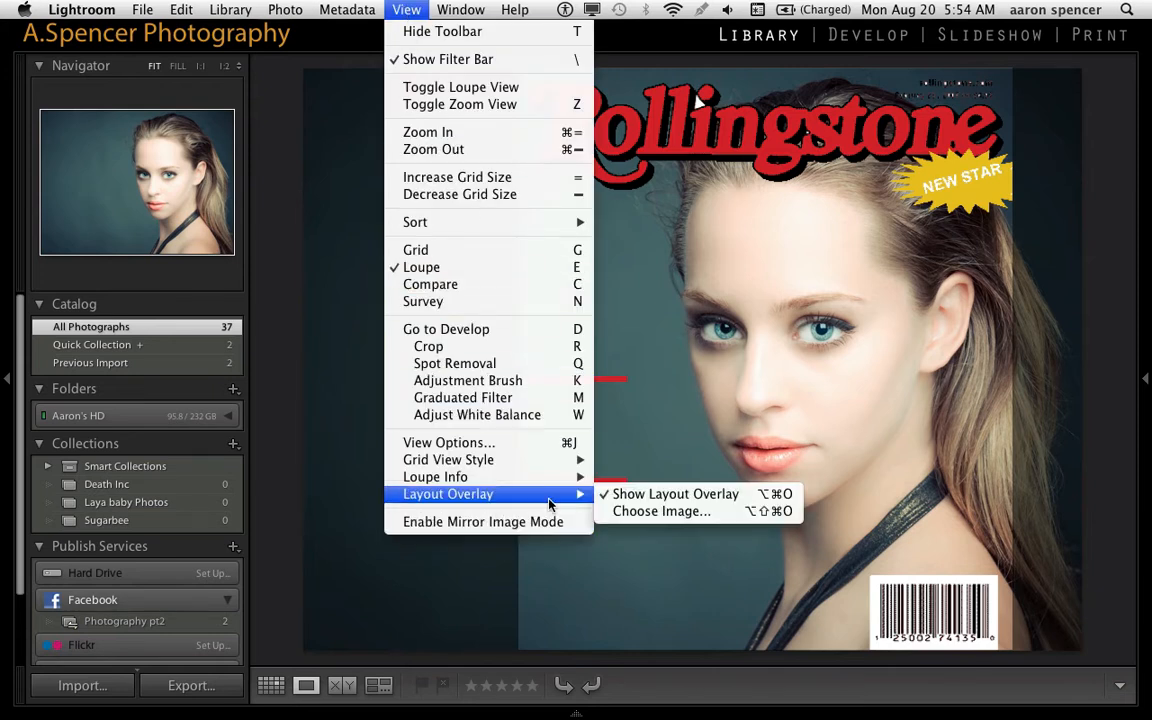
{"action": "left_click", "coordinate": [606, 495]}
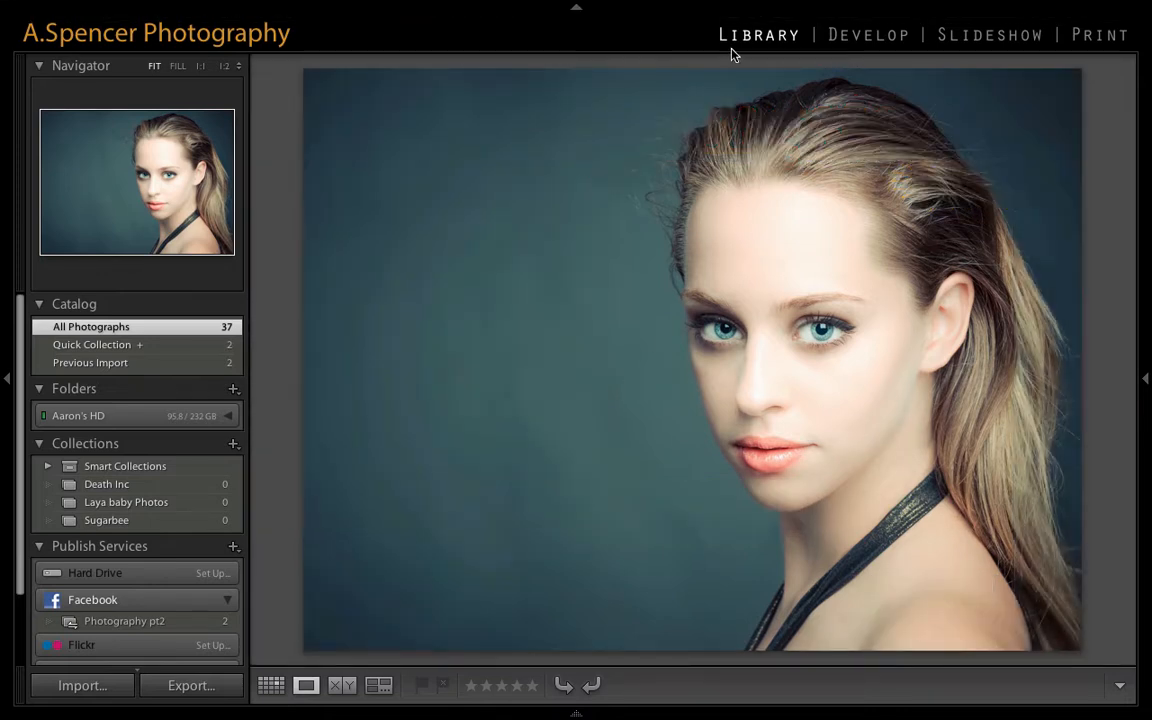
- Show all modules in the module picker, and hide Web, Map and Book again
{"action": "right_click", "coordinate": [663, 40]}
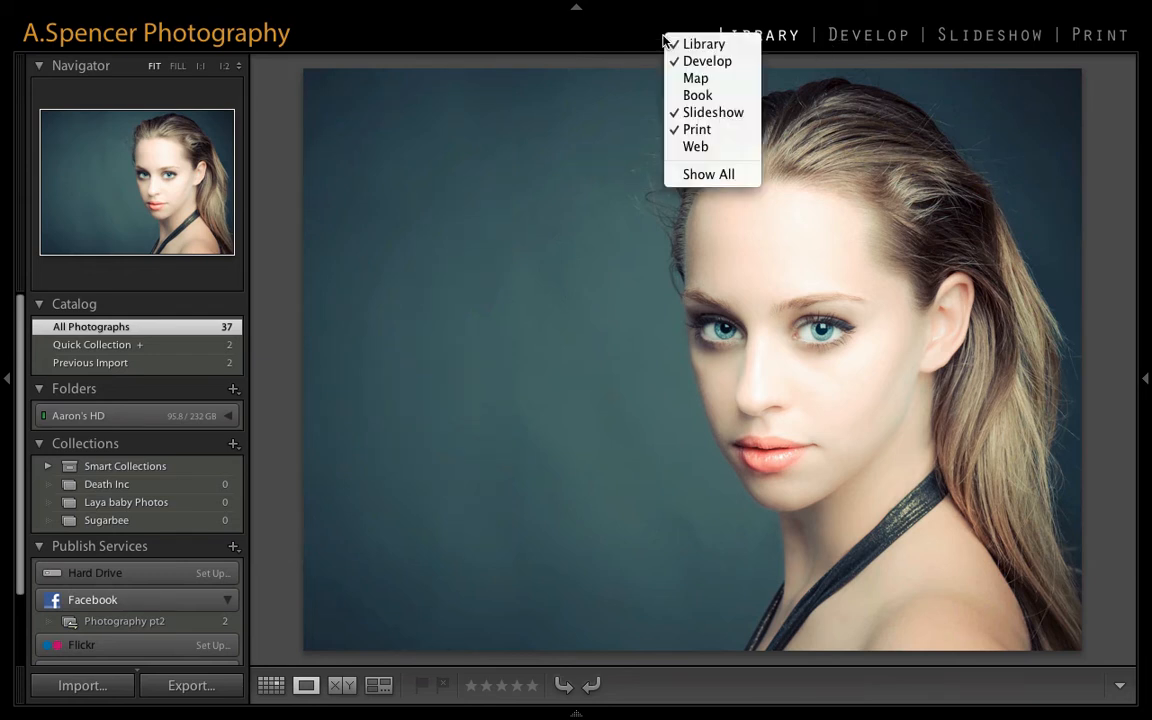
{"action": "left_click", "coordinate": [676, 175]}
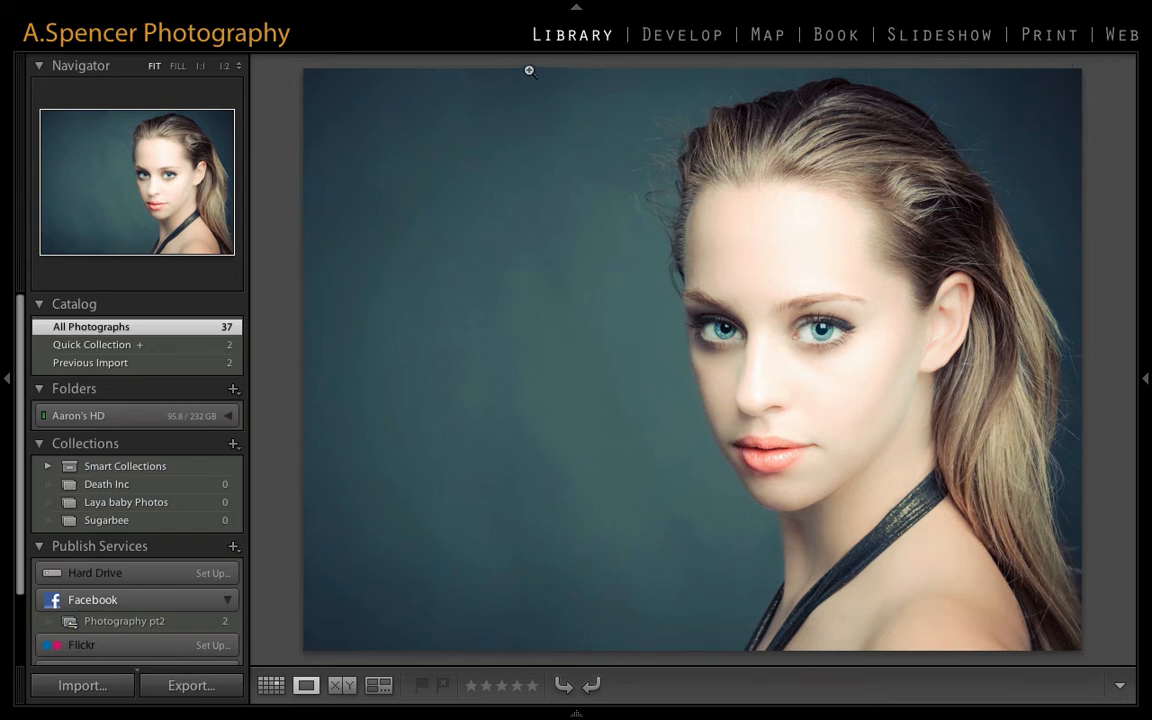
{"action": "right_click", "coordinate": [476, 40]}
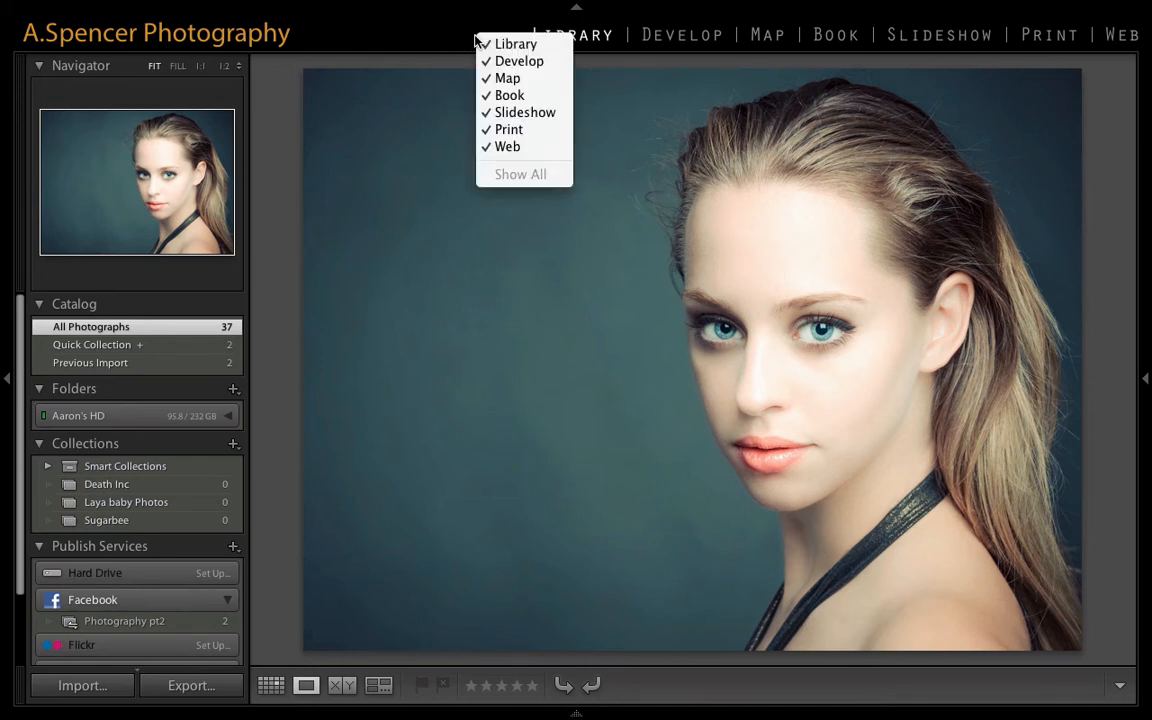
{"action": "left_click", "coordinate": [497, 146]}
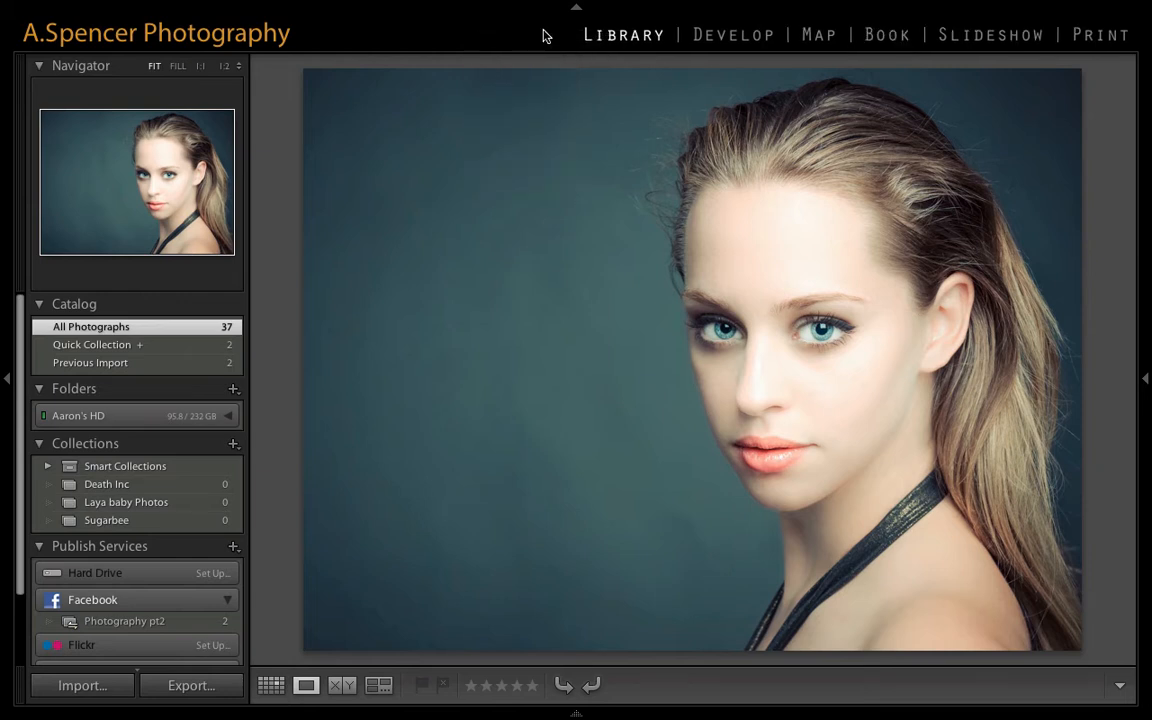
{"action": "right_click", "coordinate": [545, 36]}
{"action": "left_click", "coordinate": [565, 72]}
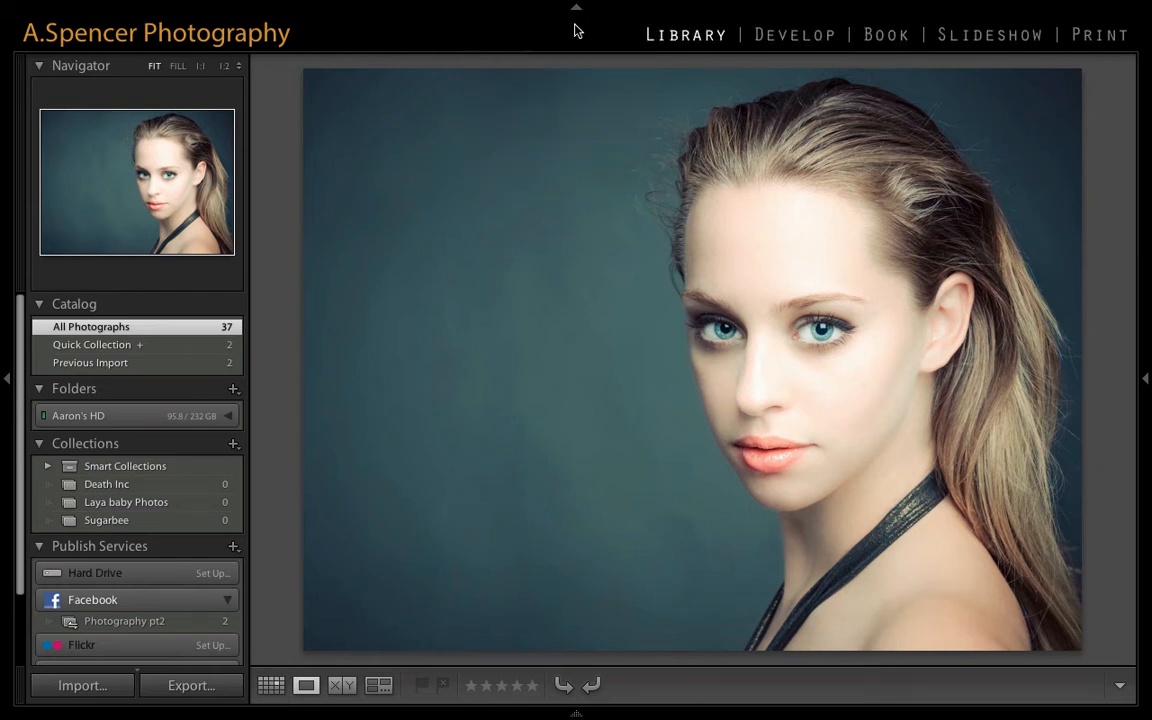
{"action": "right_click", "coordinate": [576, 31]}
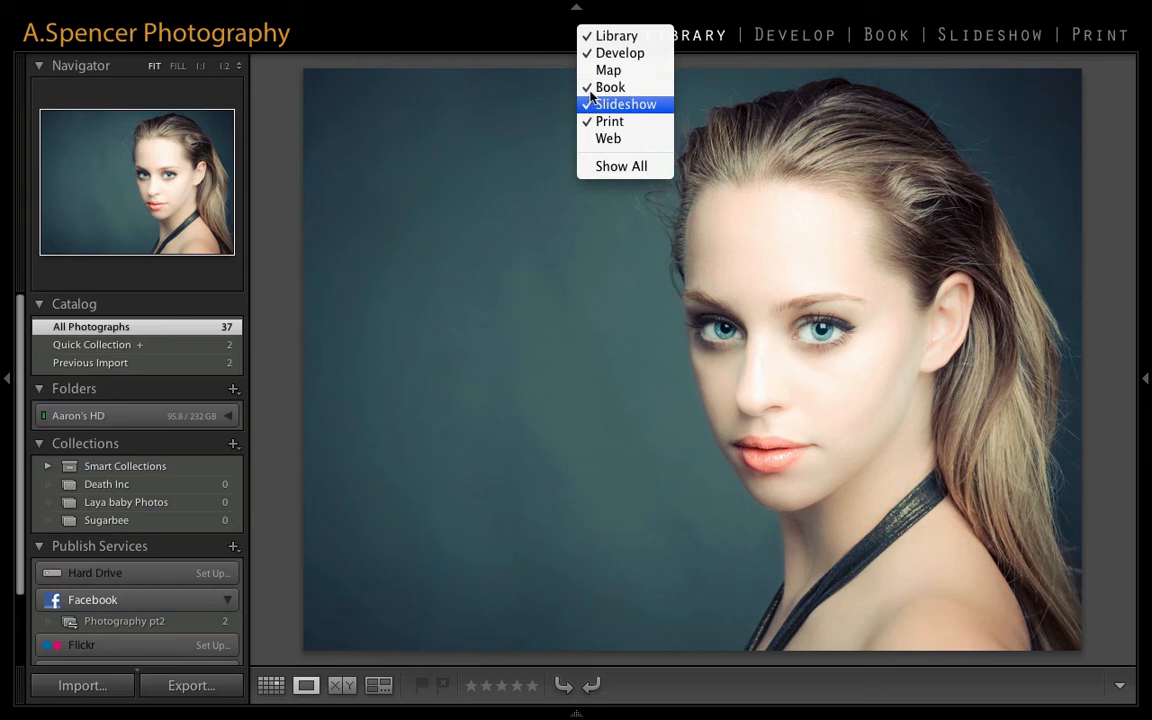
{"action": "left_click", "coordinate": [610, 88]}
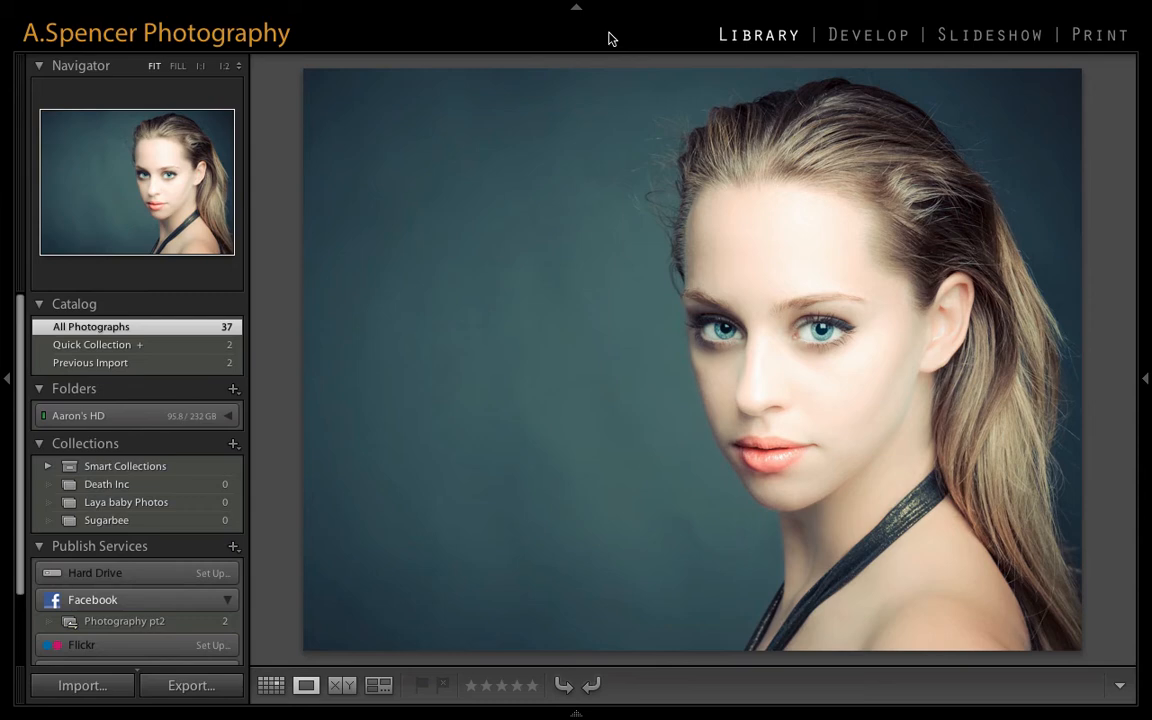
- Open the portrait in Develop with the Crop tool and cycle once through all crop guide overlays back to the rule of thirds
{"action": "left_click", "coordinate": [846, 24]}
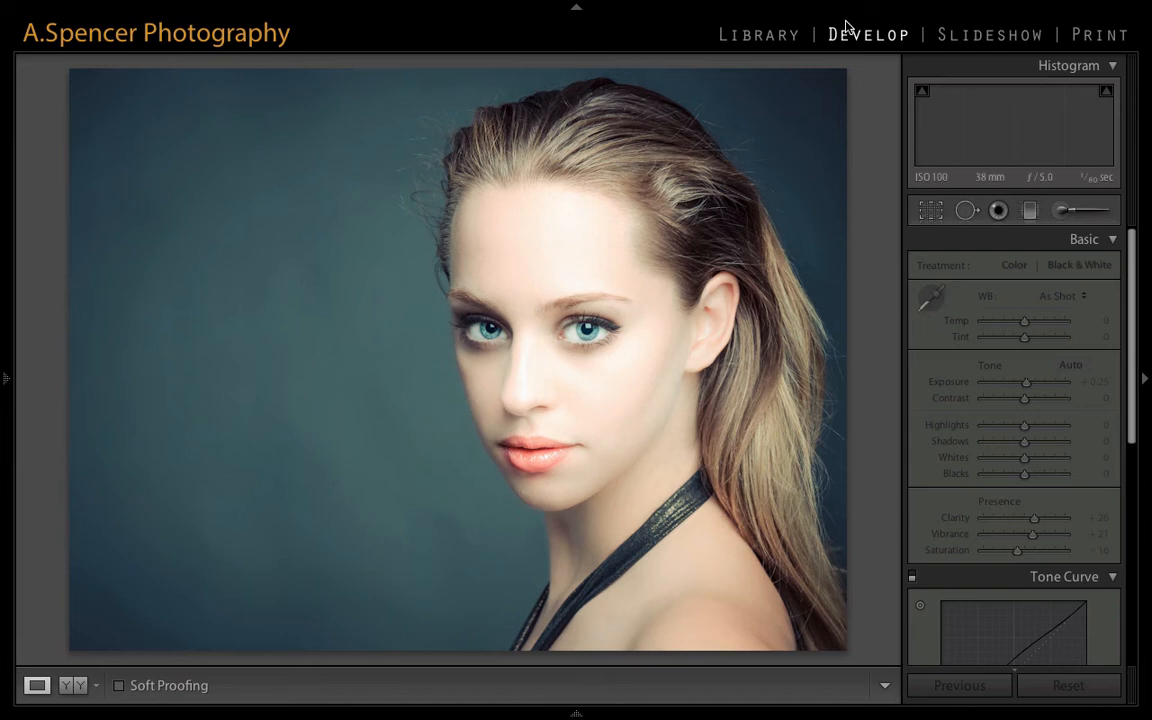
{"action": "left_click", "coordinate": [932, 211]}
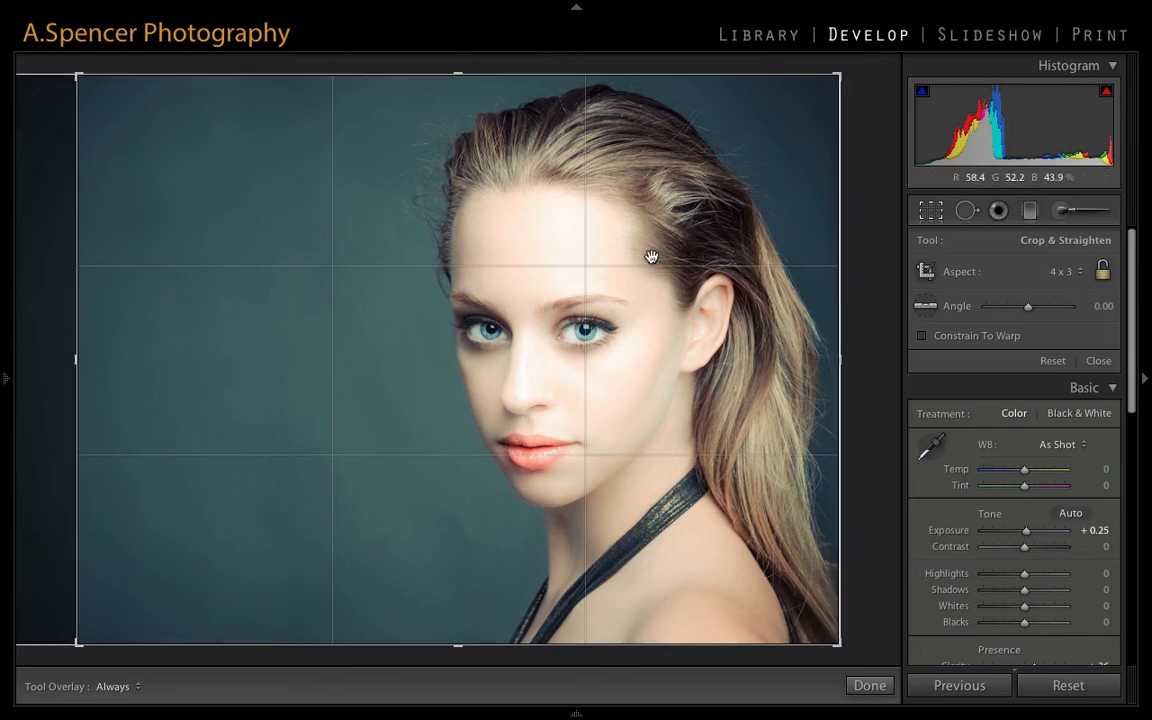
{"action": "key", "text": "o"}
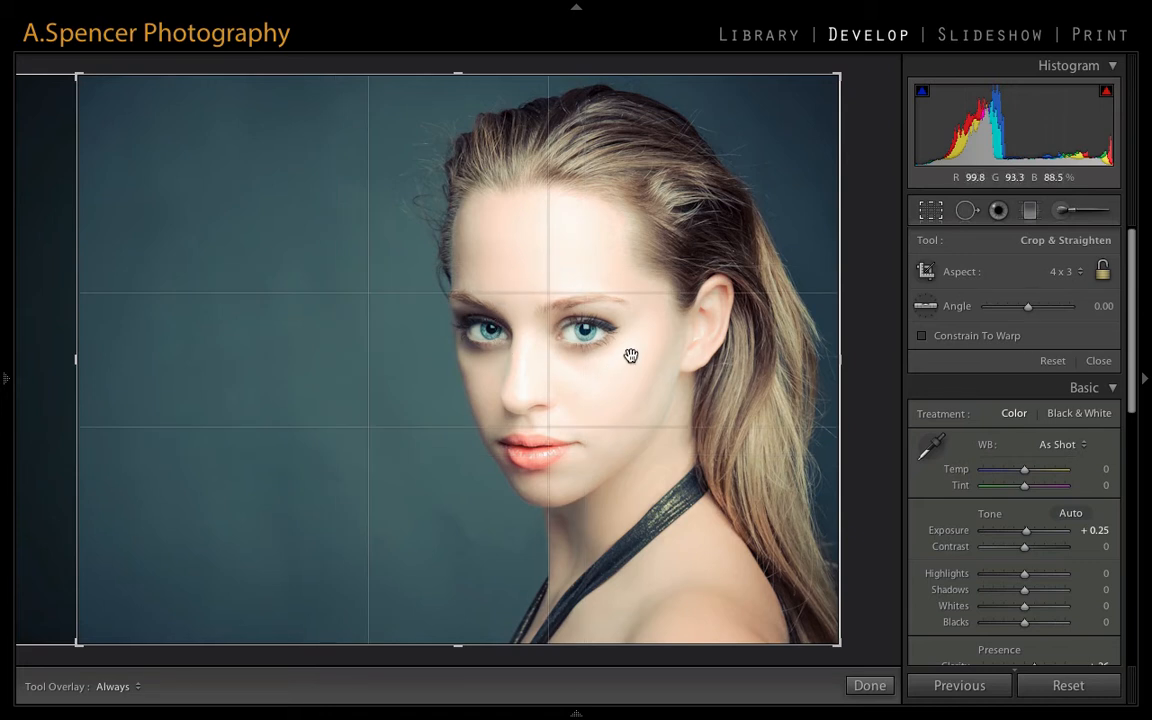
{"action": "key", "text": "o"}
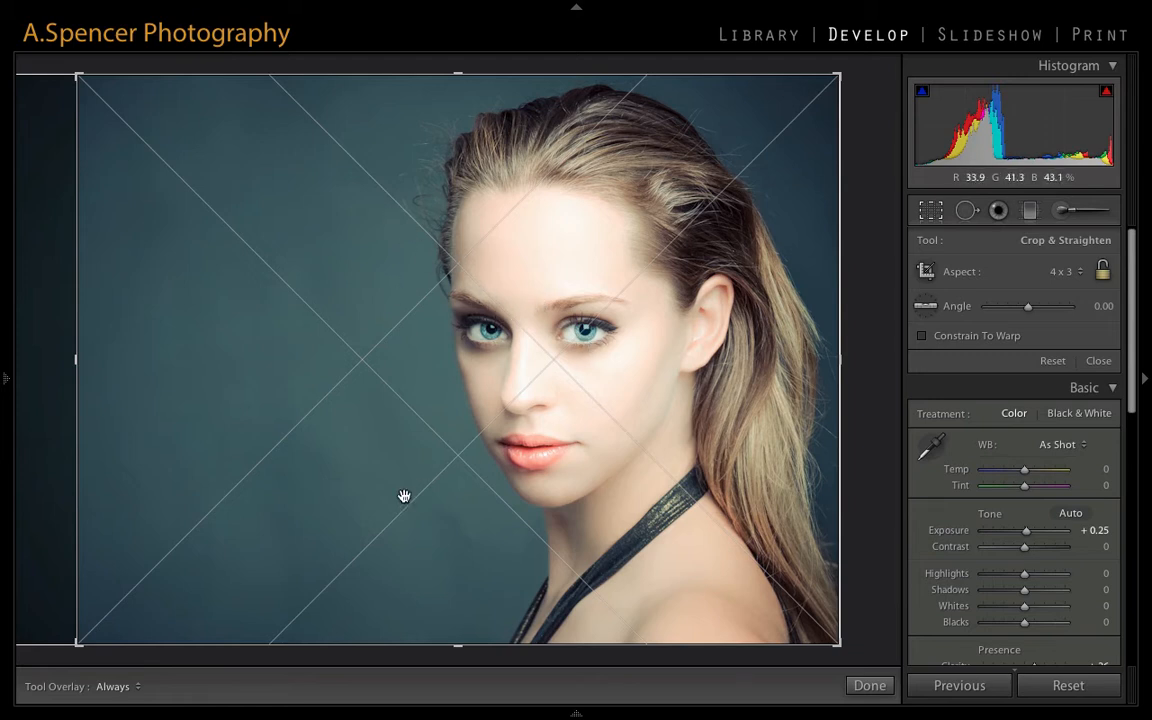
{"action": "key", "text": "o"}
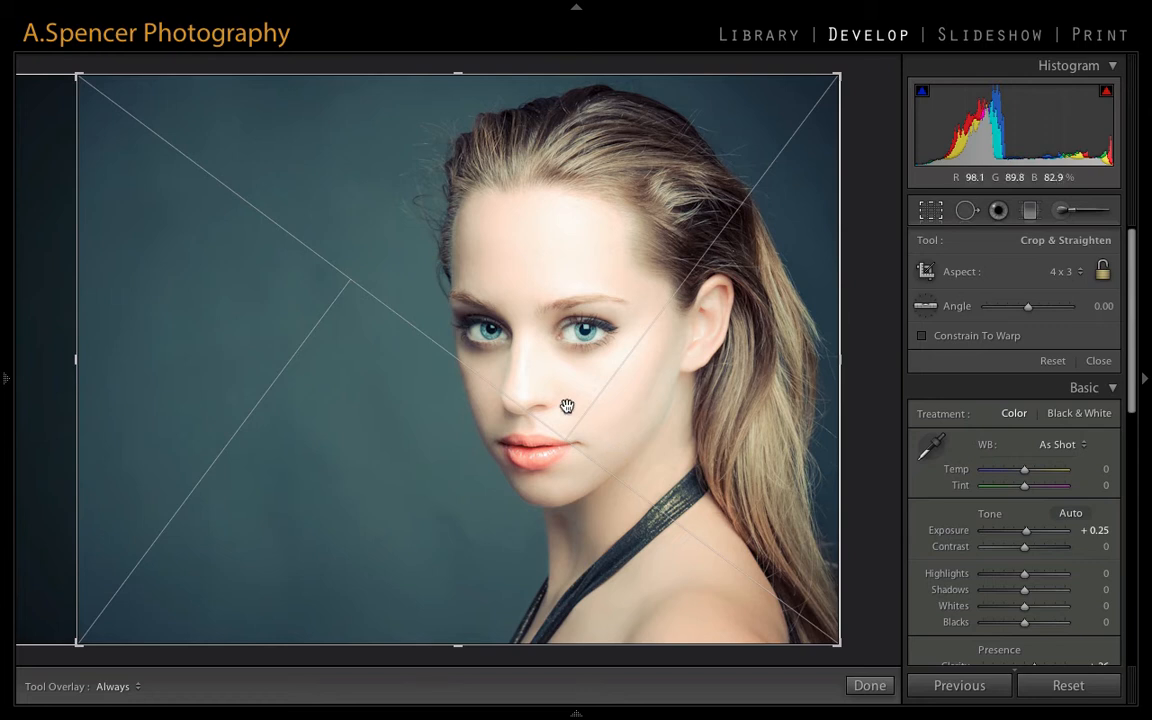
{"action": "key", "text": "o"}
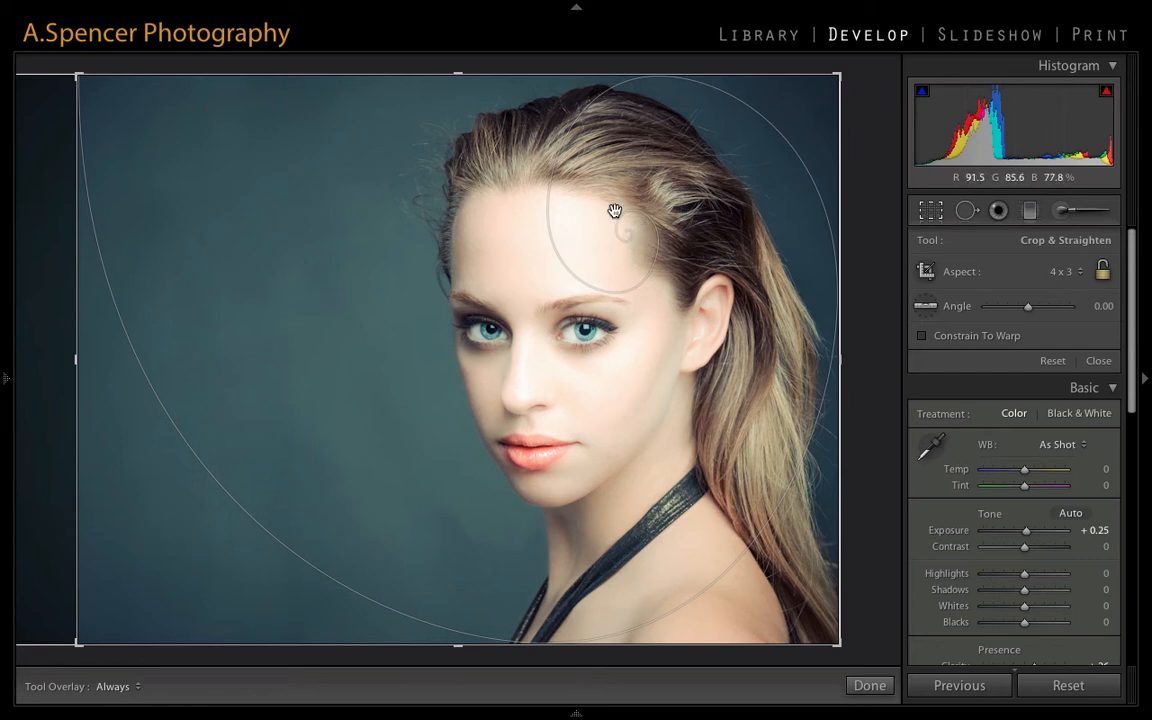
{"action": "key", "text": "o"}
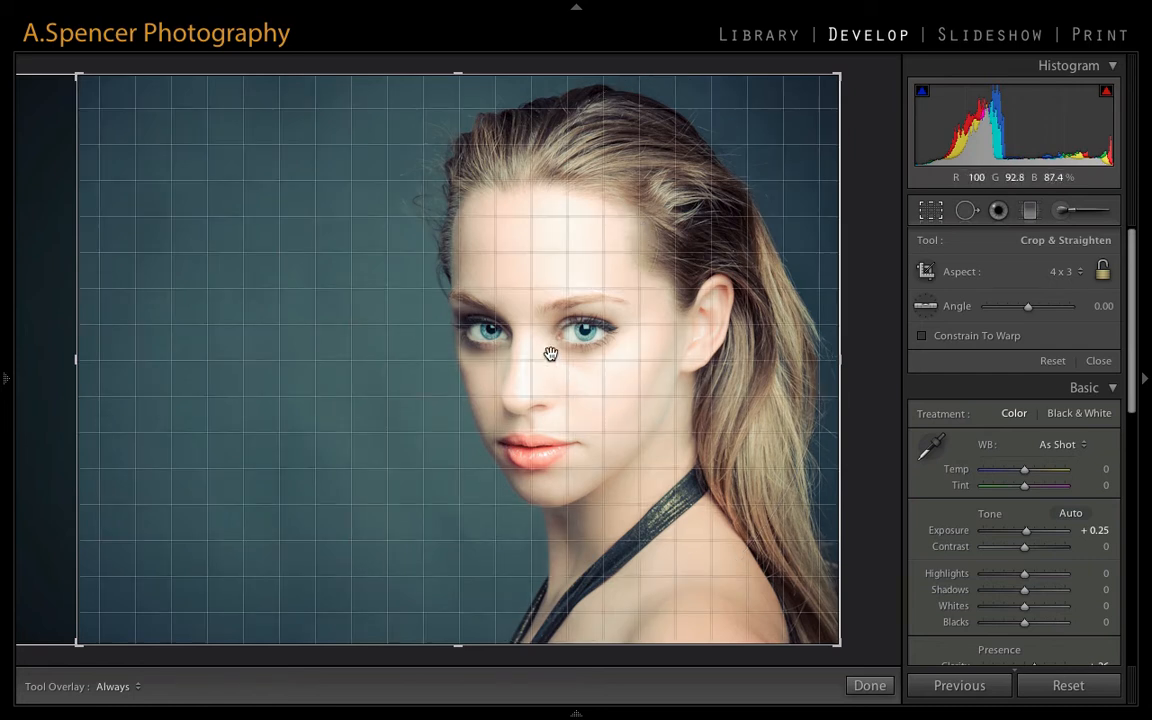
{"action": "key", "text": "o"}
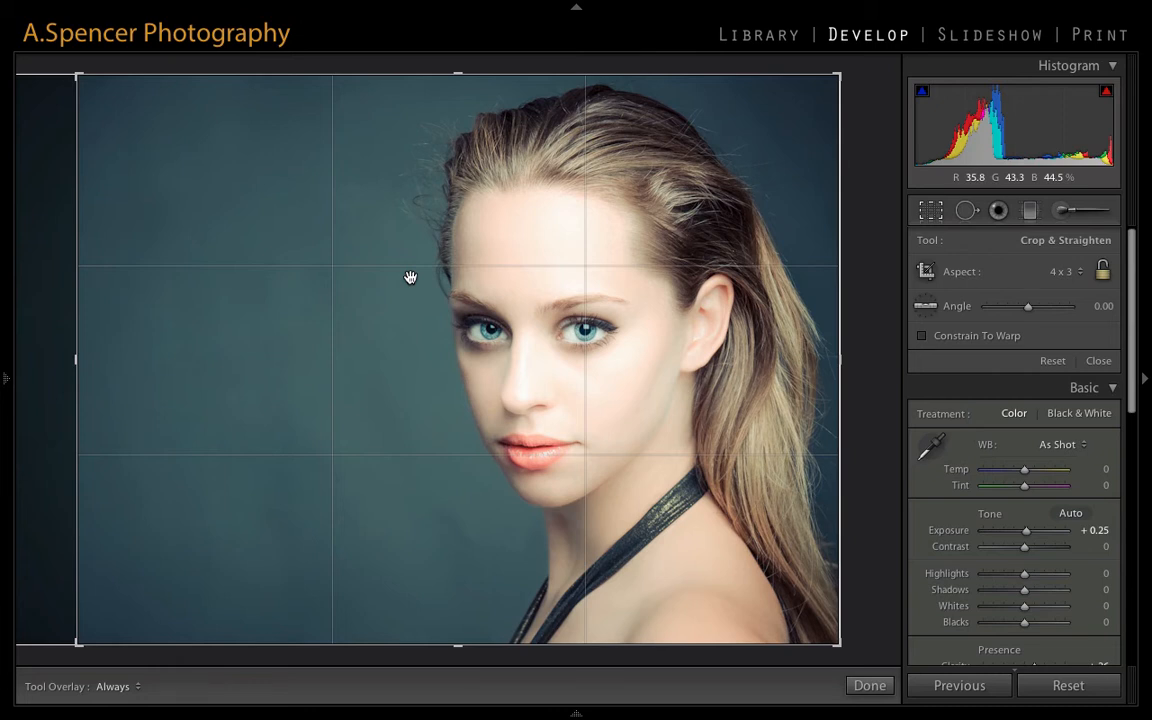
- Switch the crop guide overlay from thirds through the golden ratio, diagonal, triangle and spiral guides to the grid
{"action": "key", "text": "o"}
{"action": "key", "text": "o"}
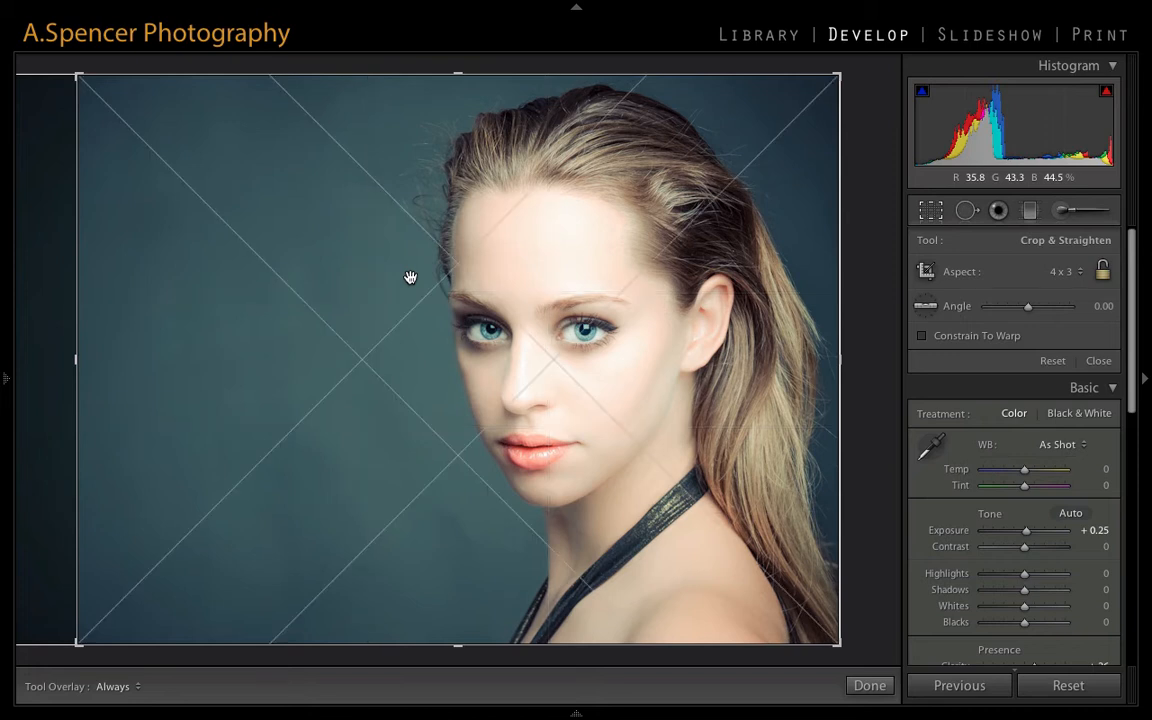
{"action": "key", "text": "o"}
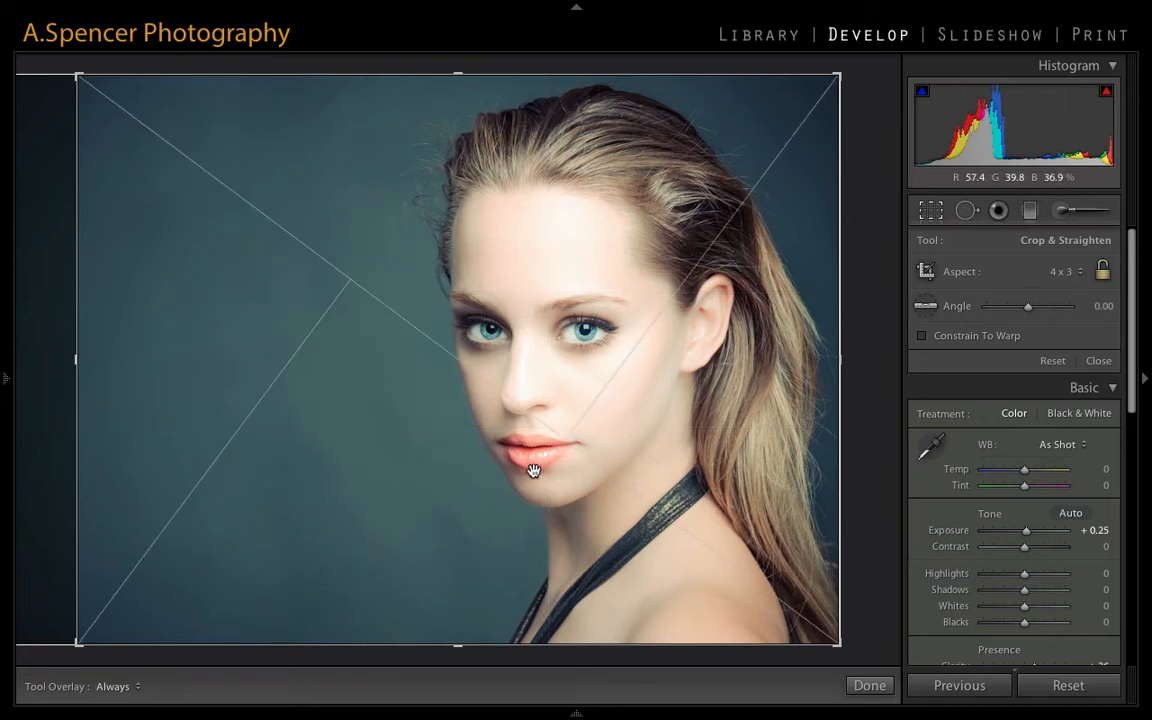
{"action": "key", "text": "o"}
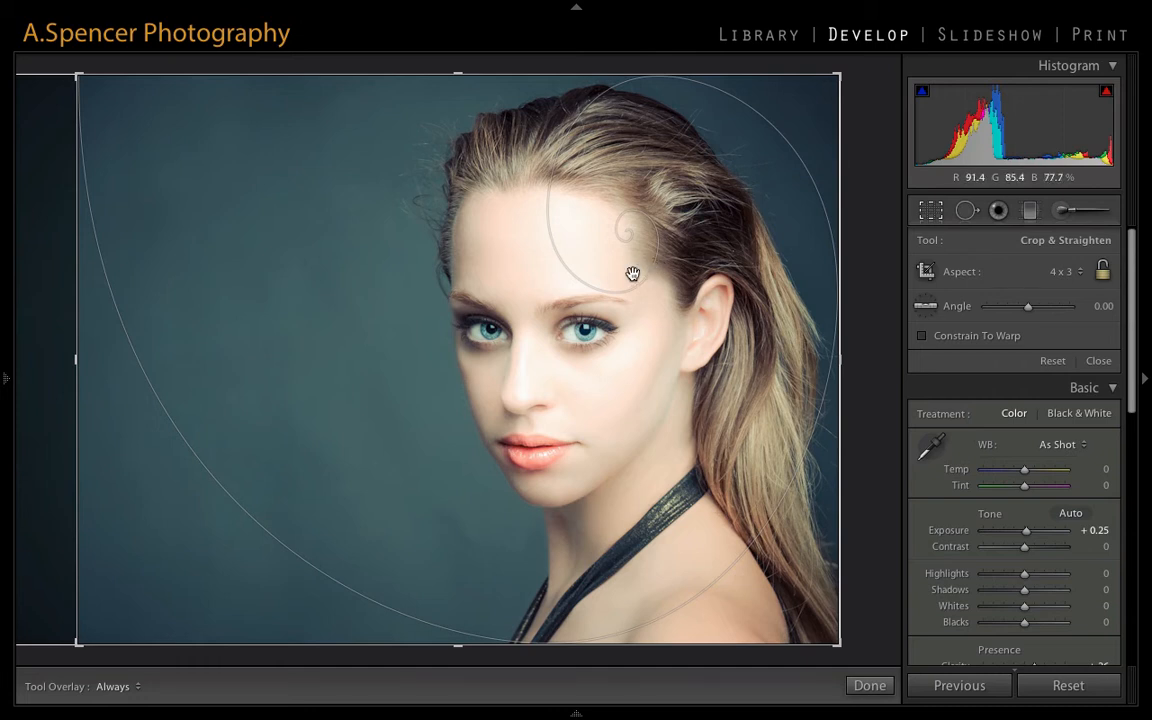
{"action": "key", "text": "o"}
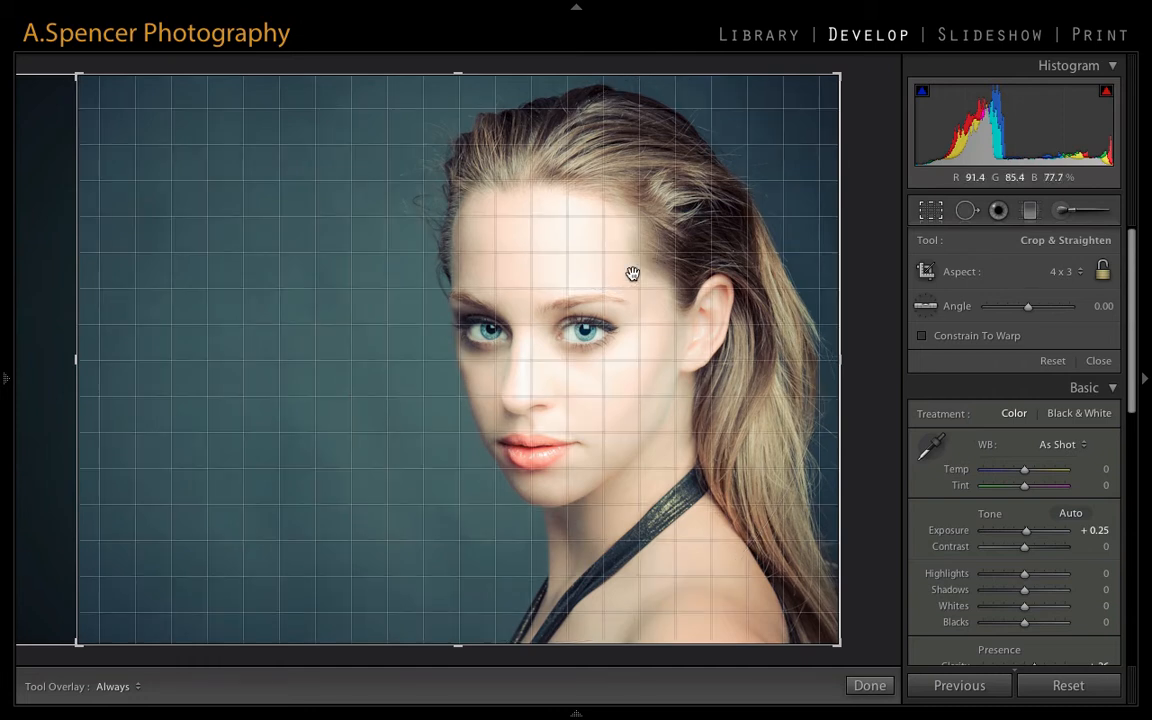
- Return the crop guide overlay to the rule of thirds and leave the Crop tool
{"action": "key", "text": "o"}
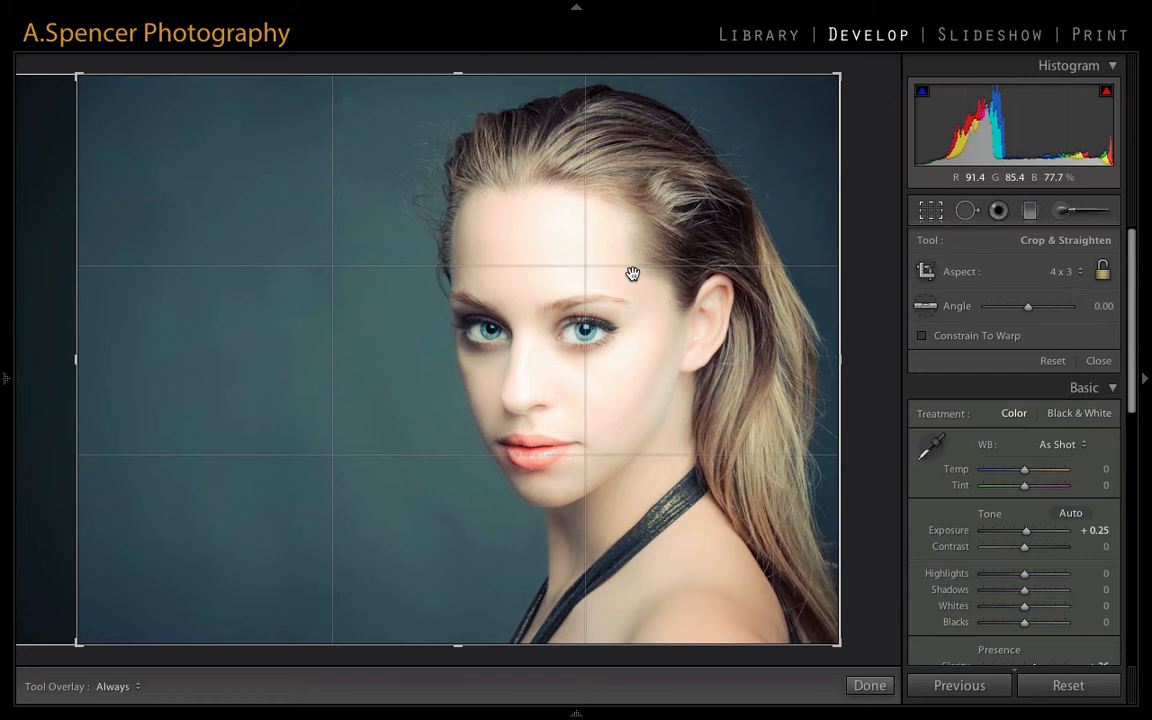
{"action": "key", "text": "r"}
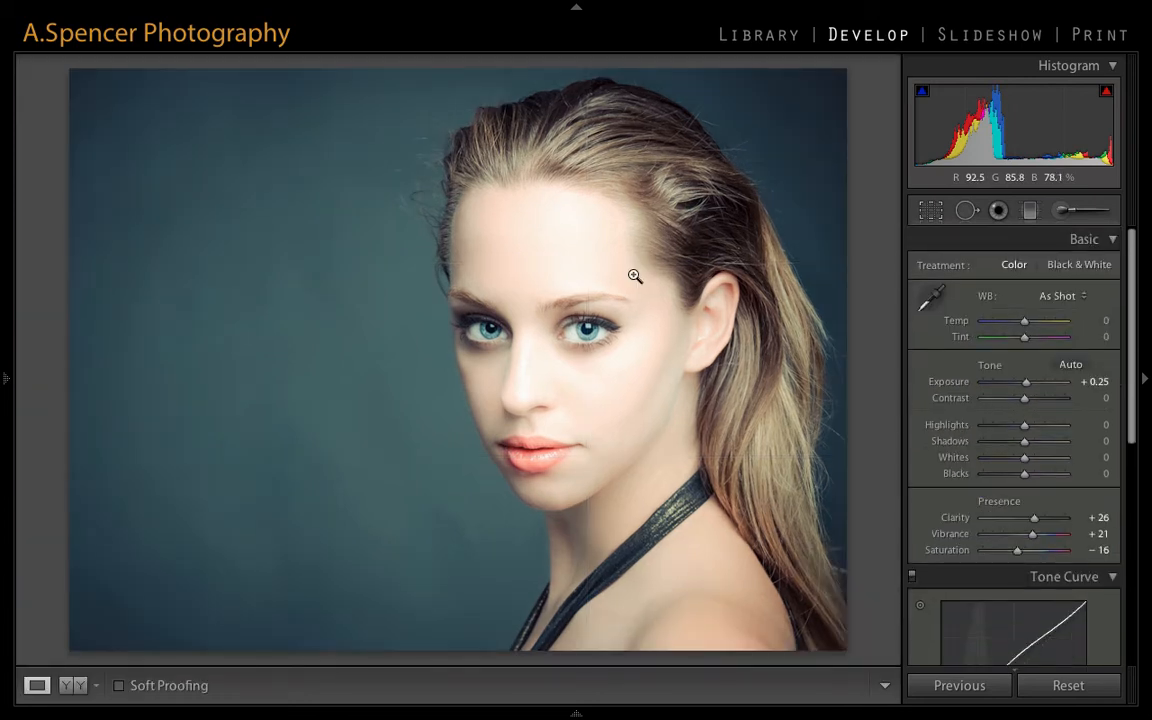
- Lower the Darks region of the tone curve to +32
{"action": "left_click_drag", "start_coordinate": [1134, 301], "coordinate": [1137, 424]}
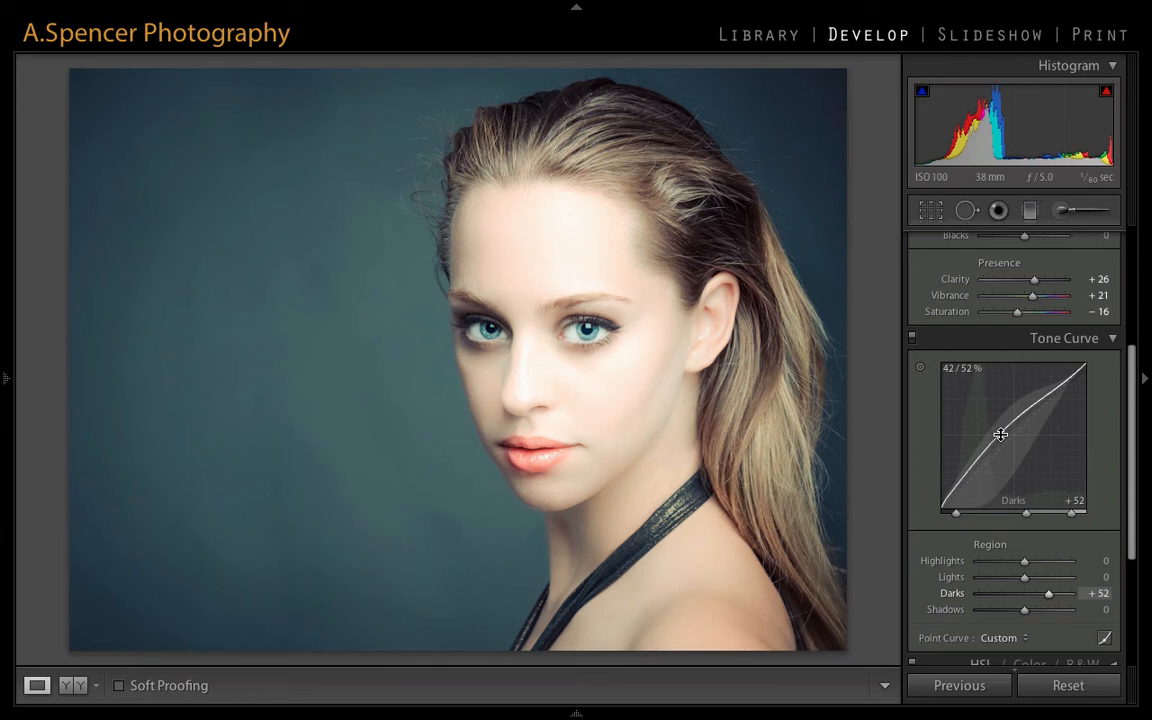
{"action": "mouse_move", "coordinate": [1000, 434]}
{"action": "left_mouse_down"}
{"action": "mouse_move", "coordinate": [1000, 416]}
{"action": "mouse_move", "coordinate": [1000, 472]}
{"action": "mouse_move", "coordinate": [1000, 443]}
{"action": "left_mouse_up"}
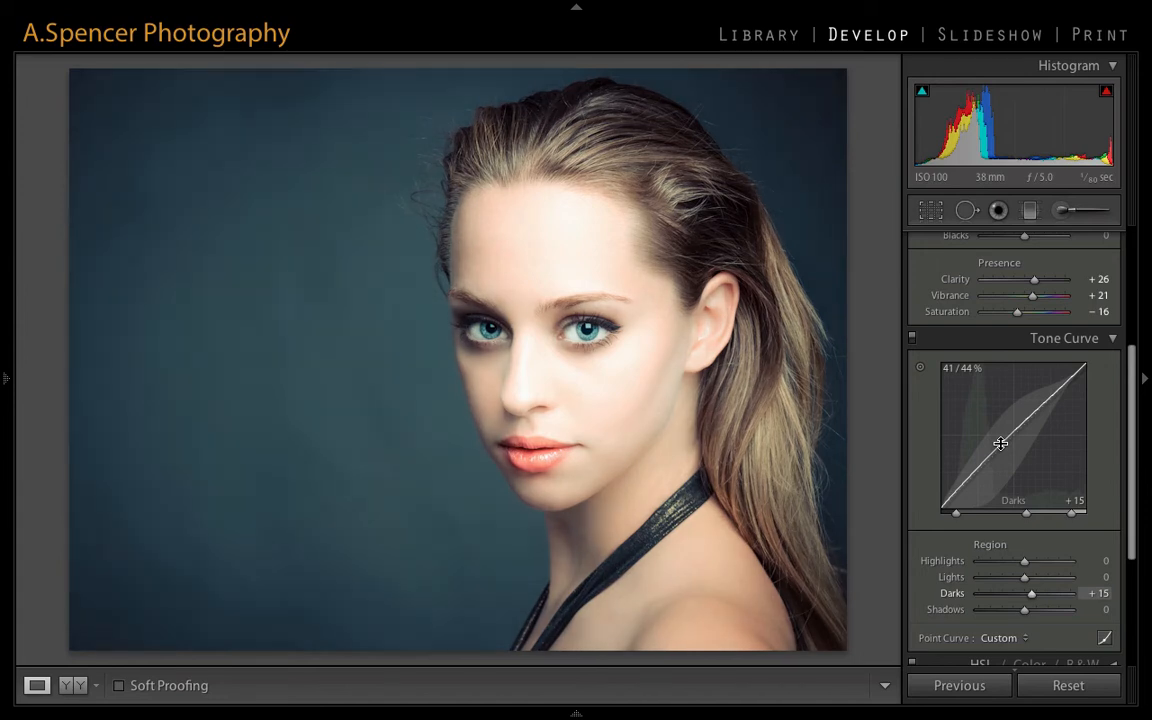
{"action": "key", "text": "ctrl+z"}
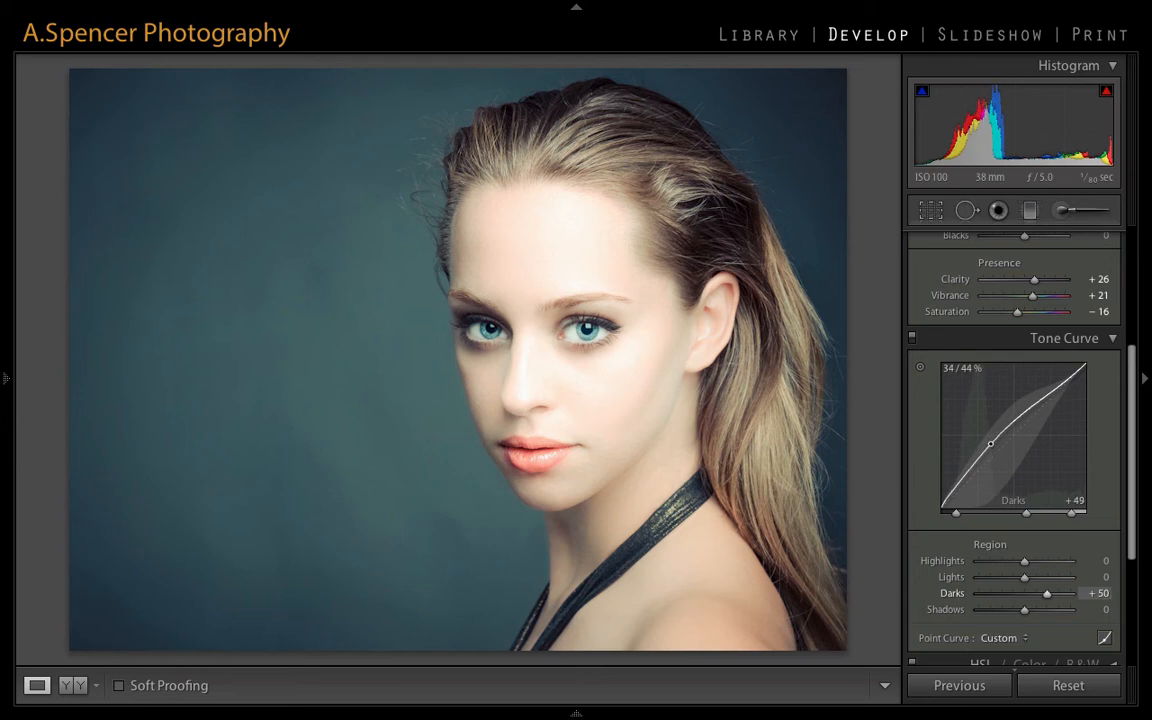
{"action": "left_click_drag", "start_coordinate": [989, 449], "coordinate": [989, 450]}
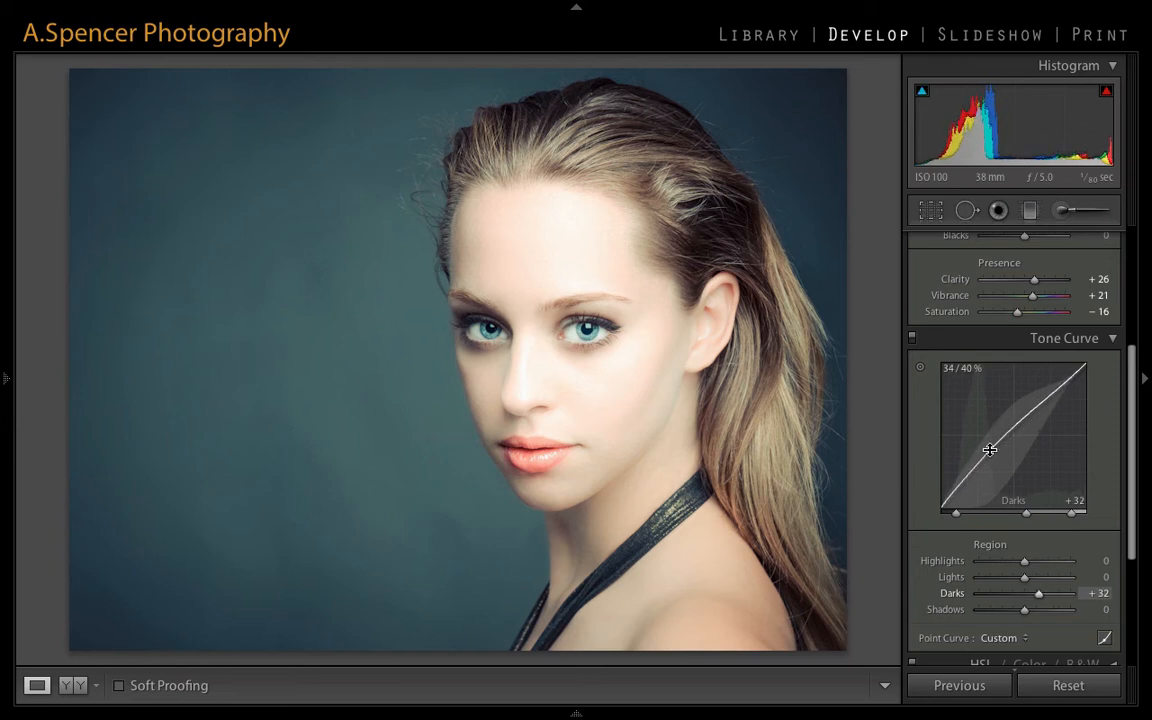
- Edit the point curve on the RGB channel, pulling the shadows strongly up and the highlights strongly down with two points
{"action": "left_click", "coordinate": [1104, 640]}
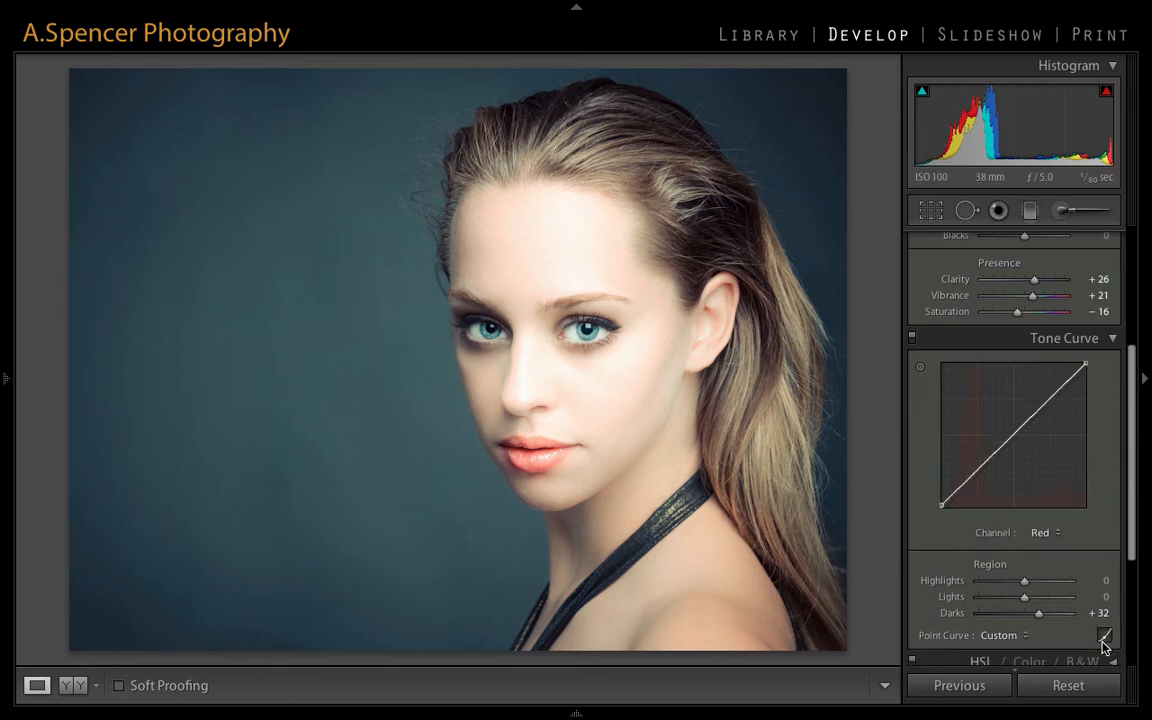
{"action": "left_click", "coordinate": [1060, 535]}
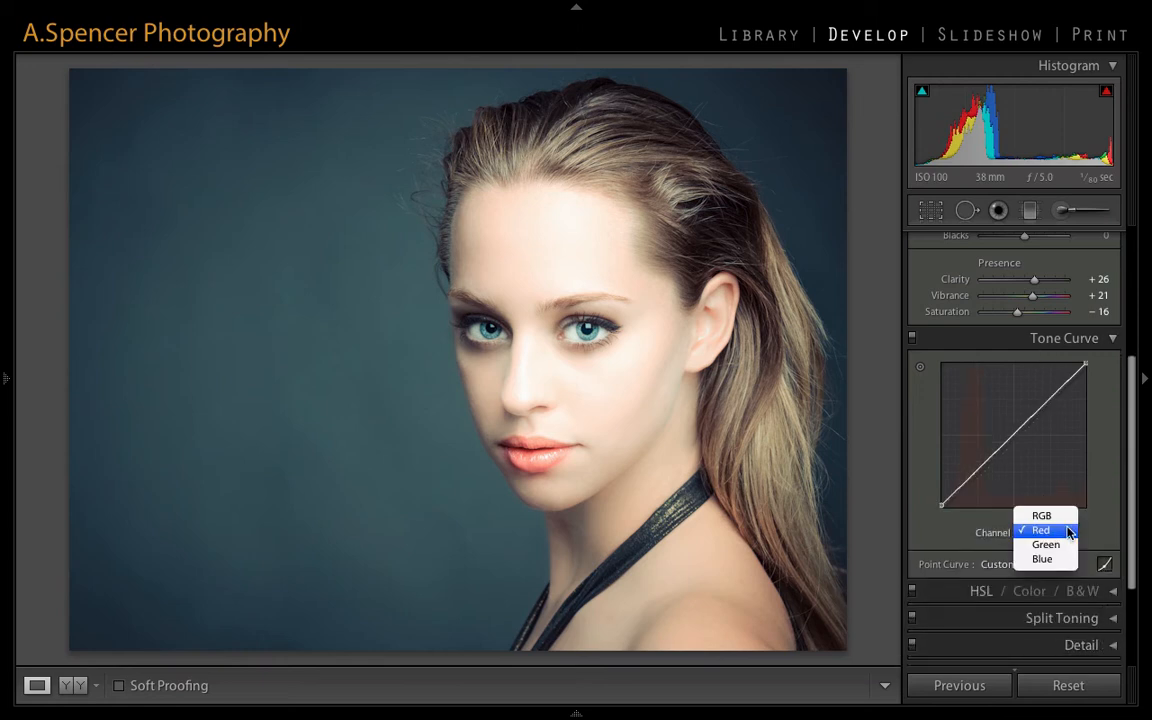
{"action": "left_click", "coordinate": [1041, 515]}
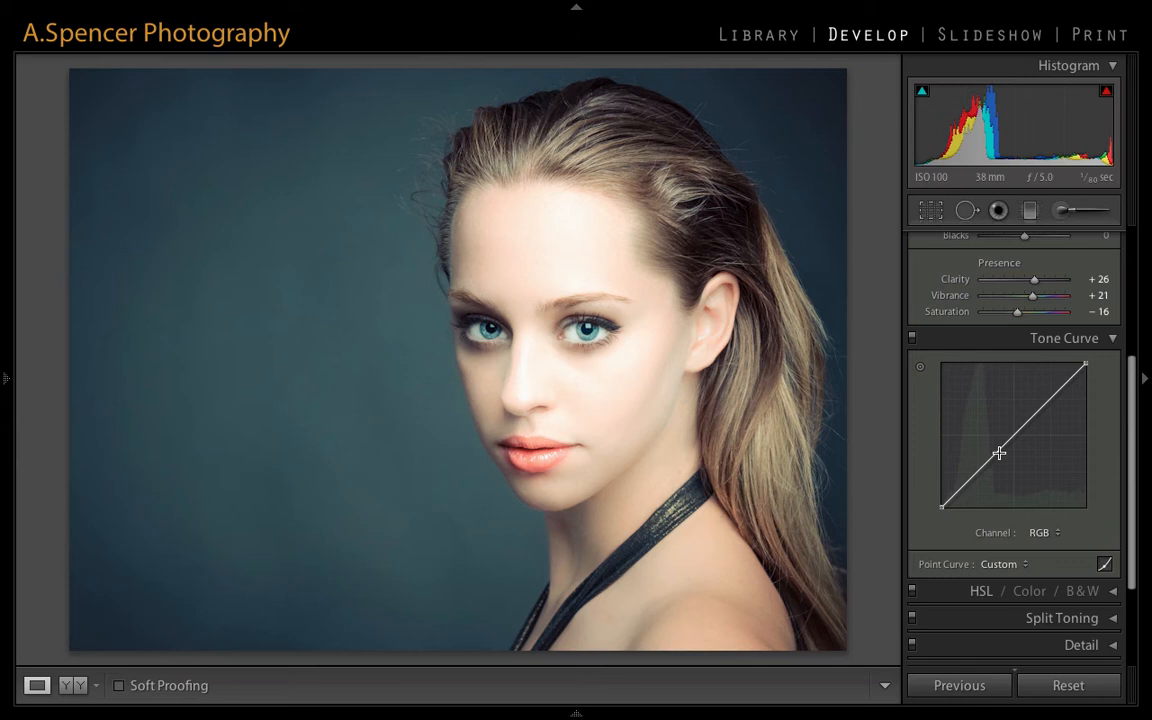
{"action": "left_click_drag", "start_coordinate": [999, 453], "coordinate": [977, 410]}
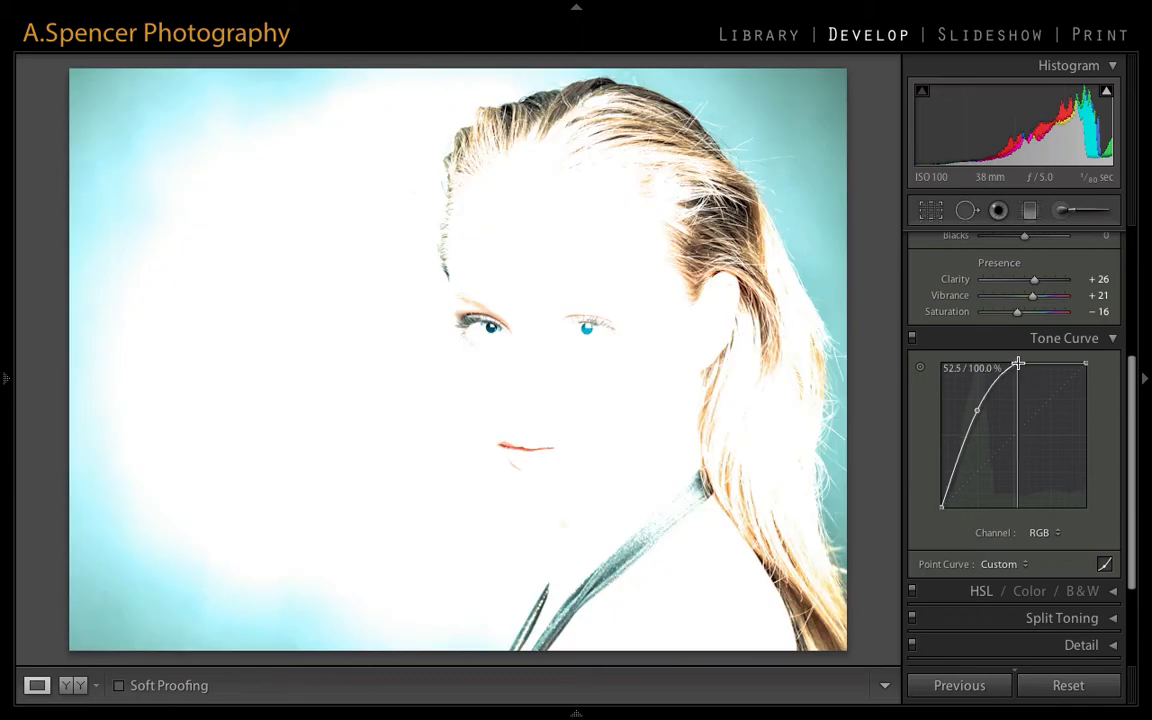
{"action": "left_click_drag", "start_coordinate": [1017, 364], "coordinate": [1032, 486]}
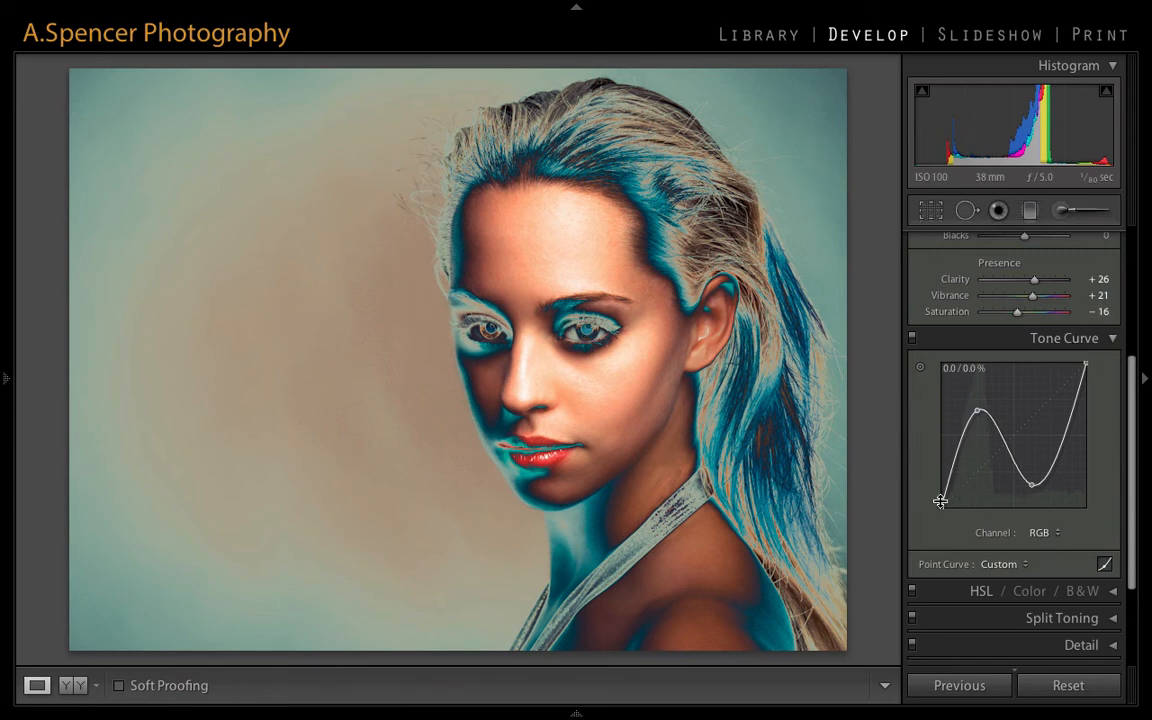
- Undo all the point curve edits made on the RGB channel
{"action": "key", "text": "ctrl+z"}
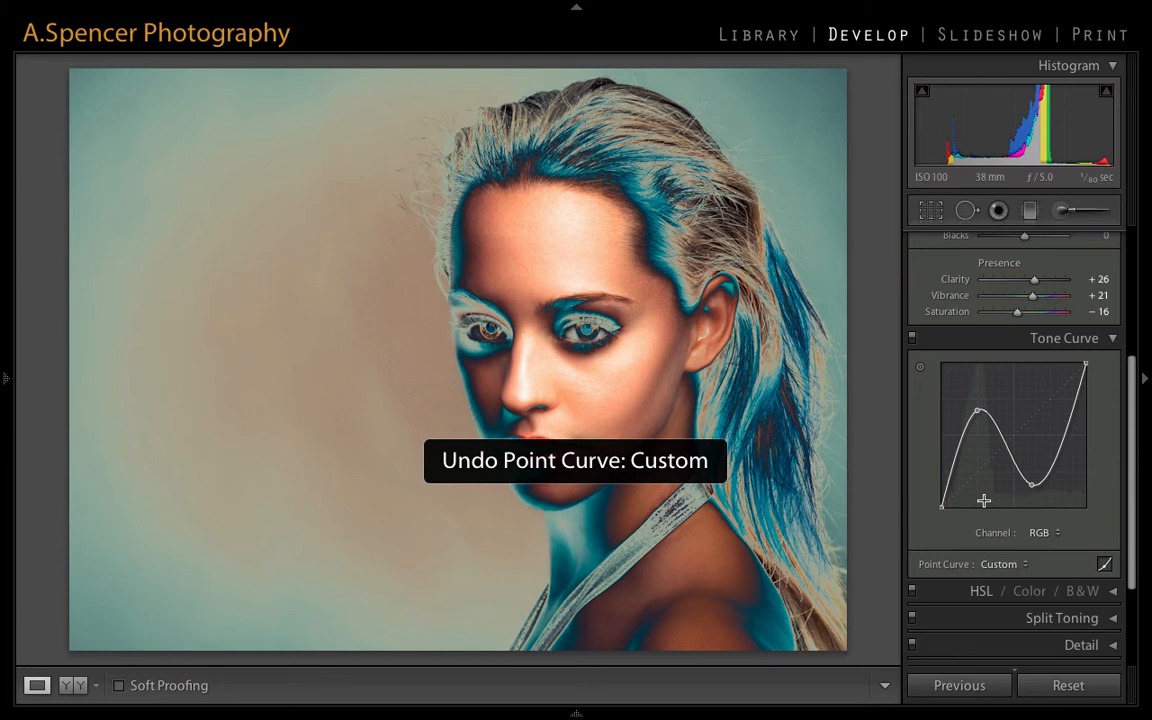
{"action": "key", "text": "ctrl+z"}
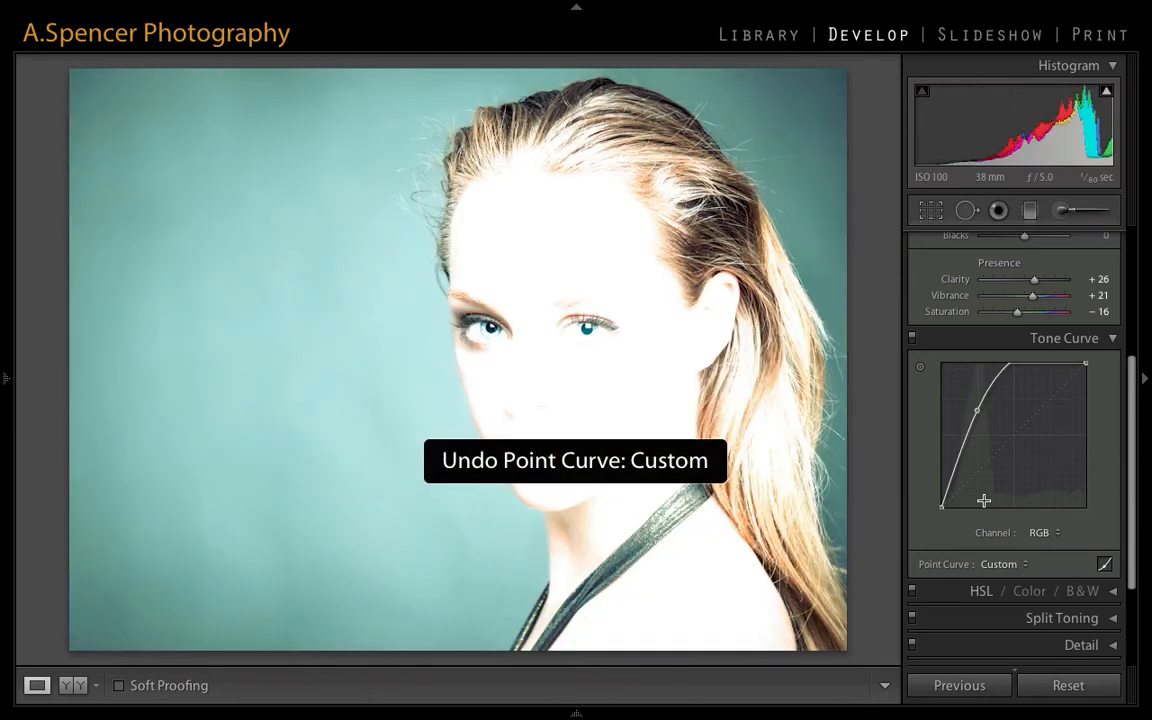
{"action": "key", "text": "ctrl+z"}
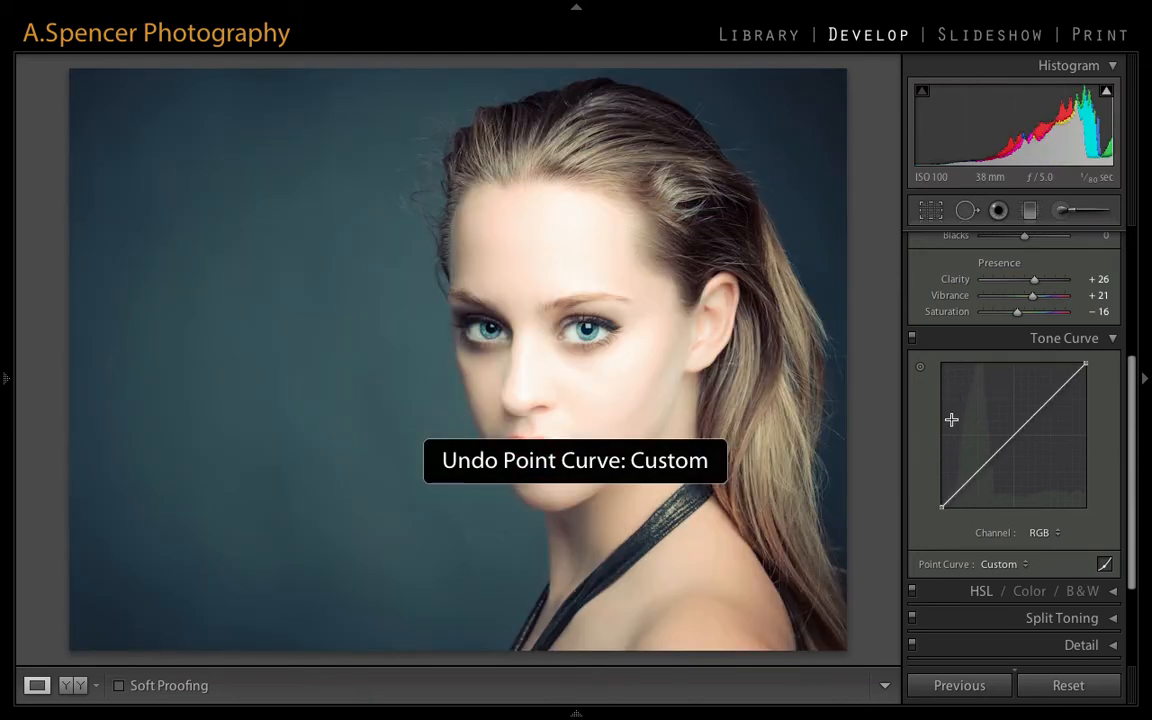
- Try raising the Green channel's point curve, undo it, and return to the region-based tone curve
{"action": "left_click", "coordinate": [1038, 533]}
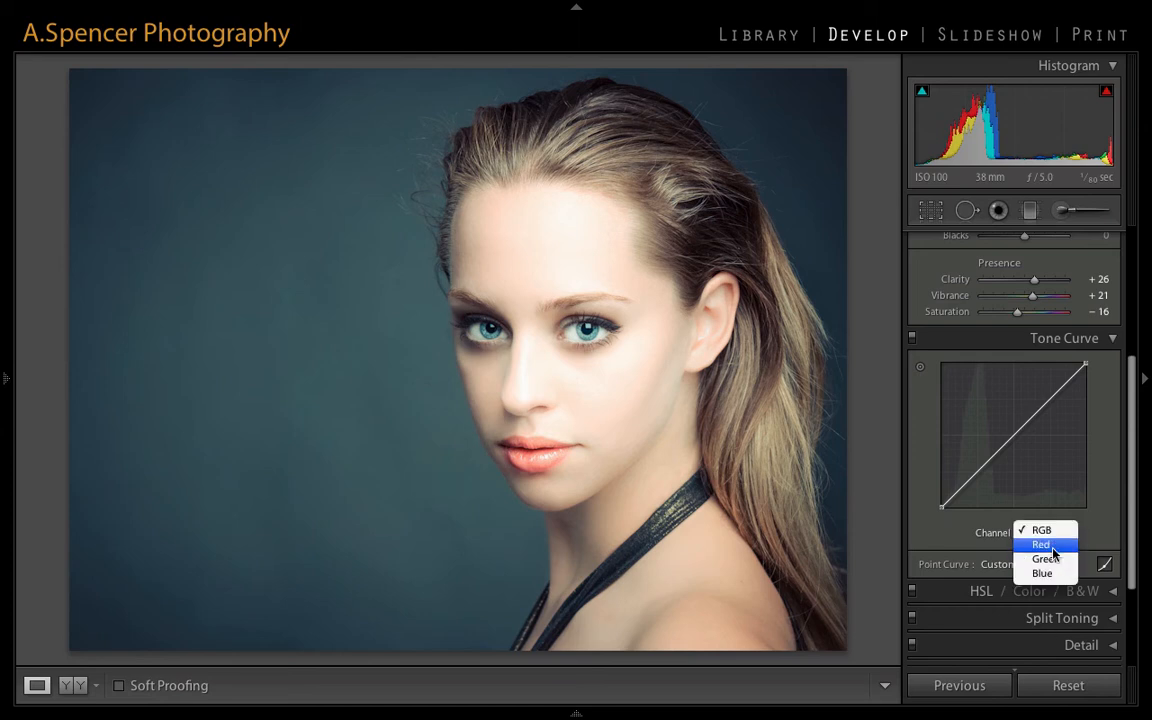
{"action": "left_click", "coordinate": [1050, 560]}
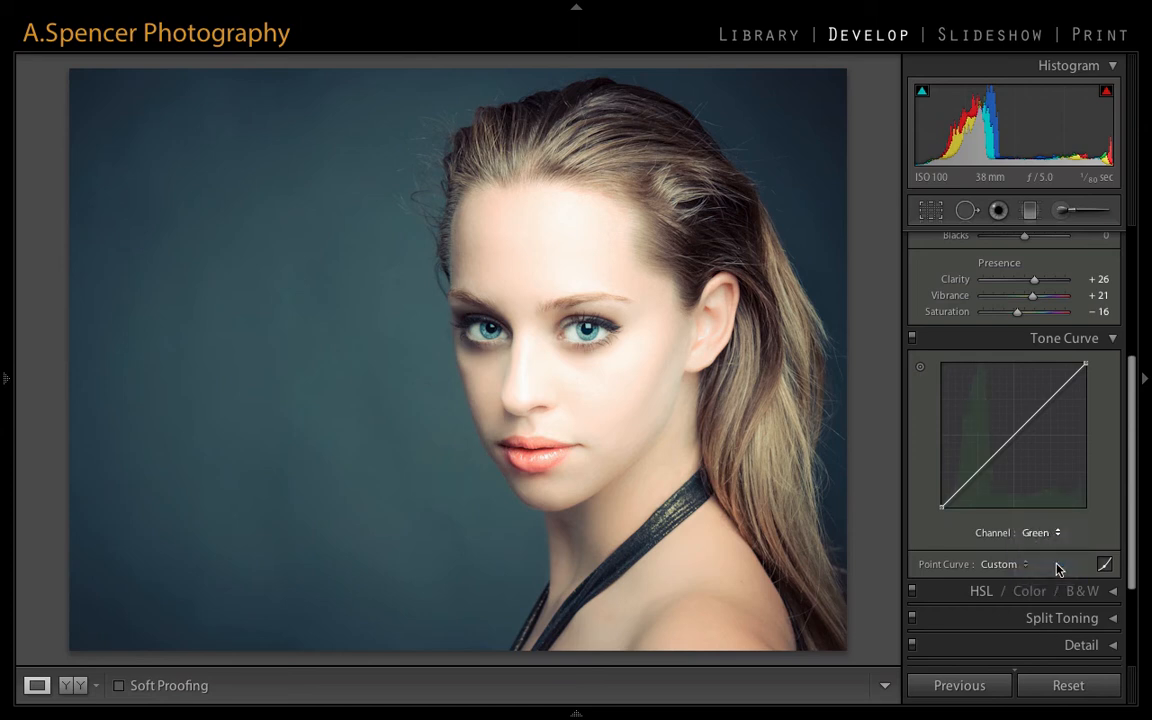
{"action": "left_click_drag", "start_coordinate": [990, 459], "coordinate": [984, 410]}
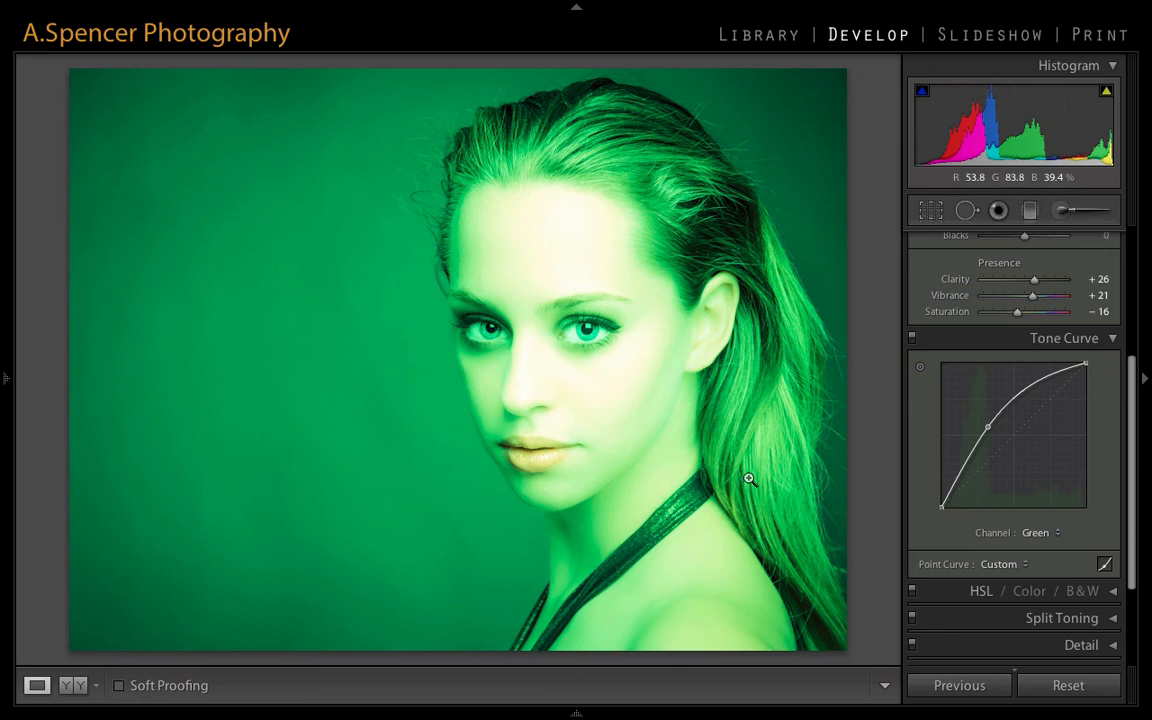
{"action": "key", "text": "ctrl+z"}
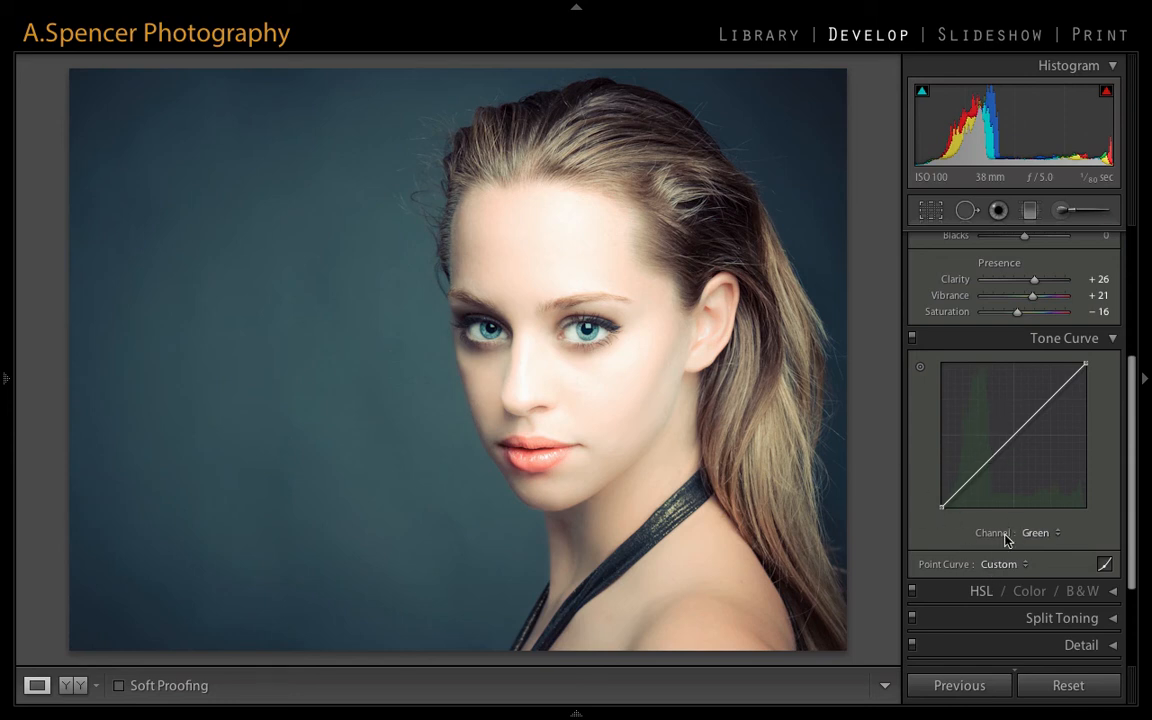
{"action": "left_click", "coordinate": [1104, 567]}
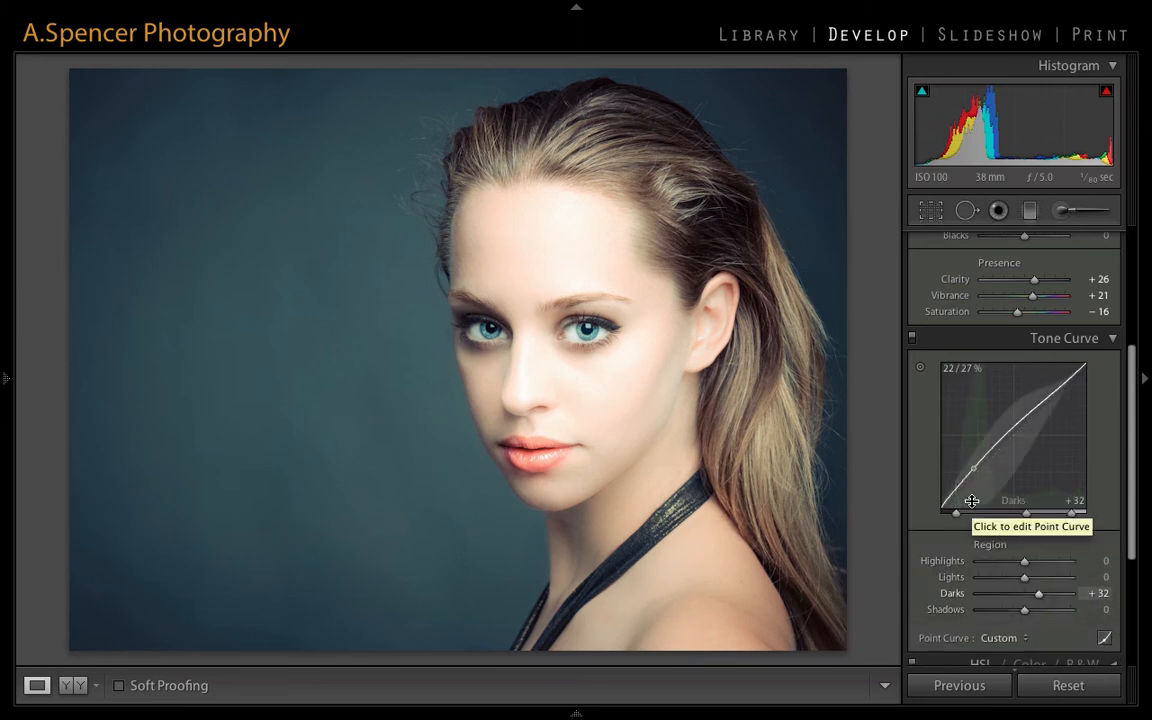
- Raise the photo's basic Clarity to +100
{"action": "scroll", "coordinate": [972, 504], "scroll_direction": "down", "scroll_amount": 5}
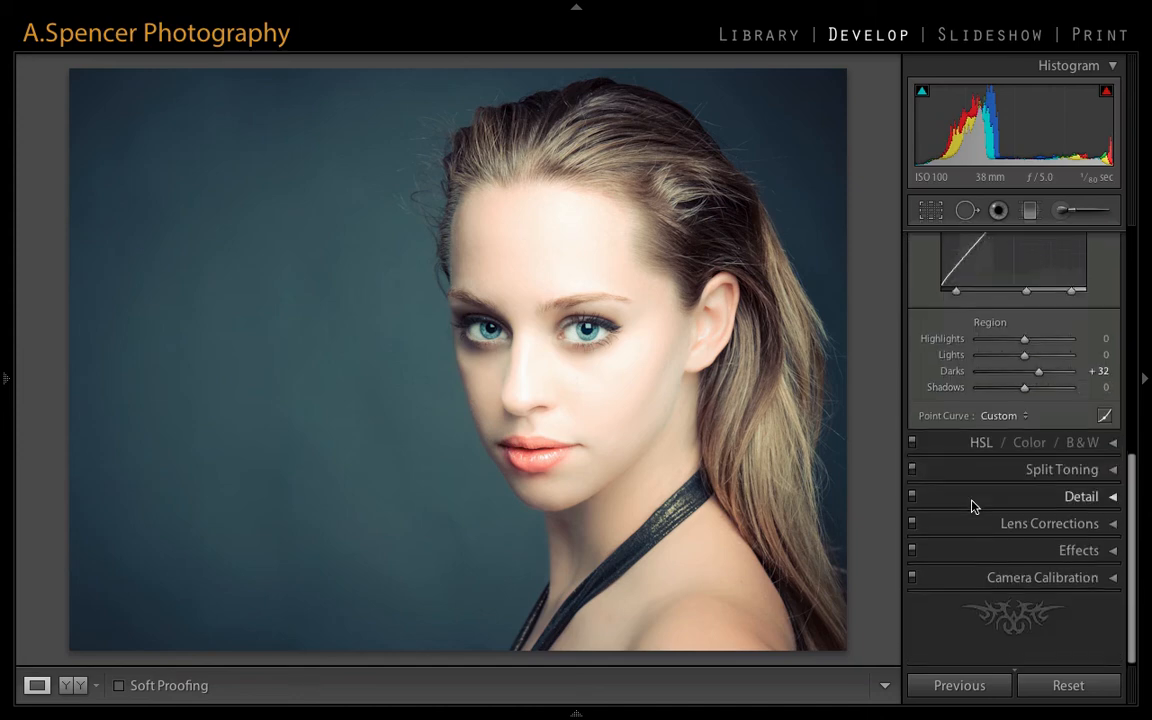
{"action": "scroll", "coordinate": [972, 504], "scroll_direction": "up", "scroll_amount": 4}
{"action": "scroll", "coordinate": [972, 504], "scroll_direction": "down", "scroll_amount": 3}
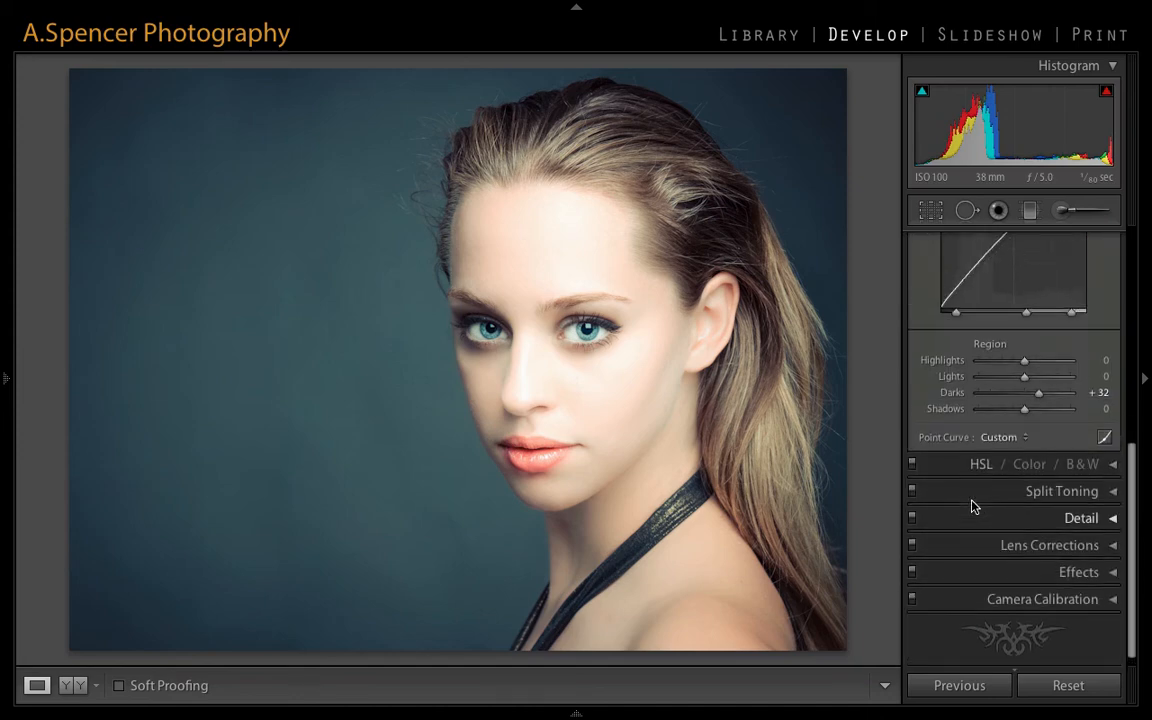
{"action": "scroll", "coordinate": [972, 504], "scroll_direction": "up", "scroll_amount": 6}
{"action": "scroll", "coordinate": [972, 504], "scroll_direction": "up", "scroll_amount": 1}
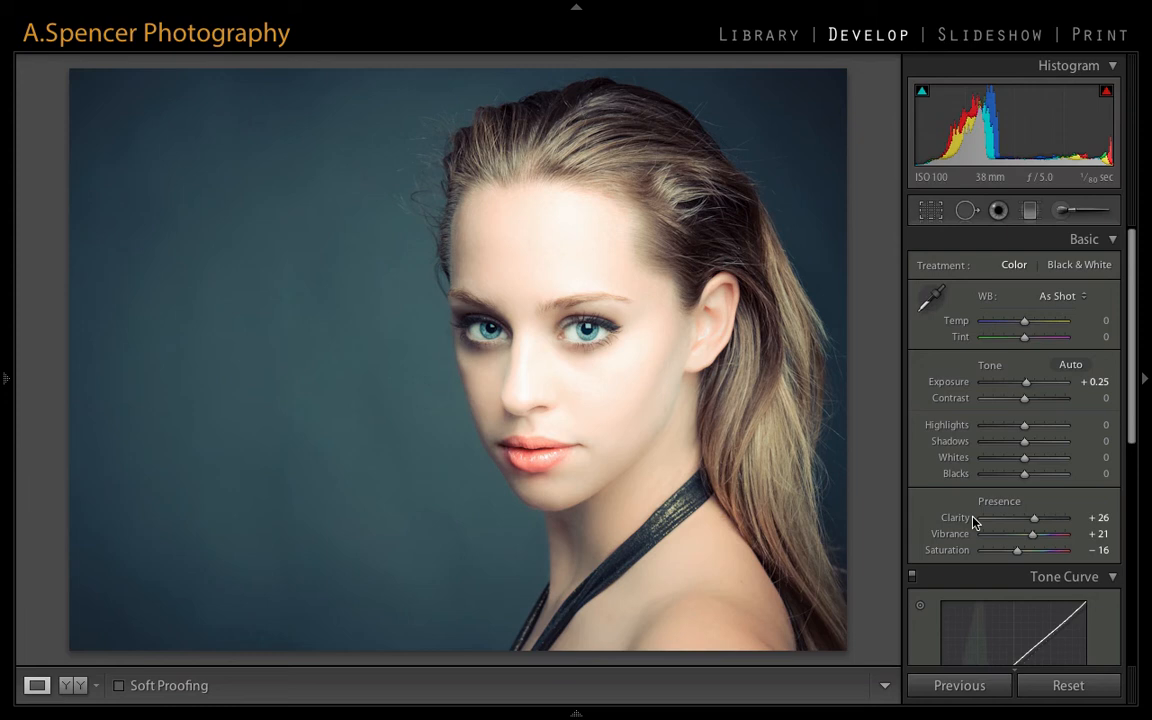
{"action": "left_click_drag", "start_coordinate": [1059, 520], "coordinate": [1121, 527]}
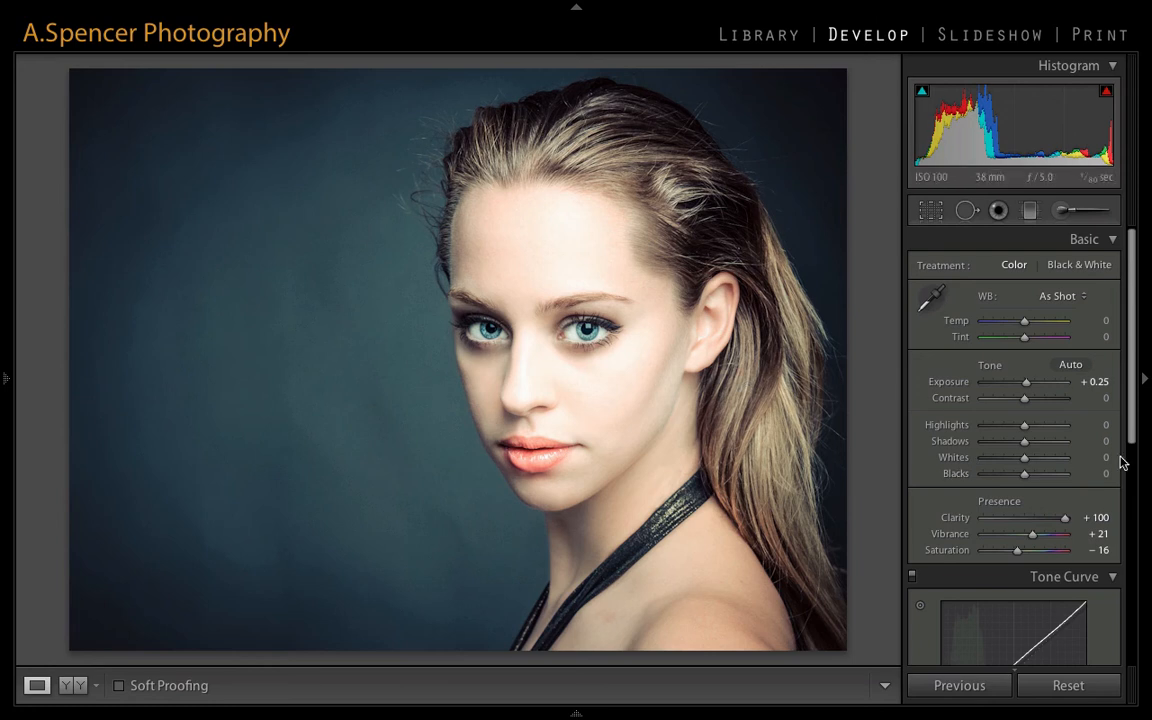
- Add two graduated filters with Temp 25 and Clarity 100 just outside the photo's right edge, one above the other
{"action": "left_click", "coordinate": [1031, 210]}
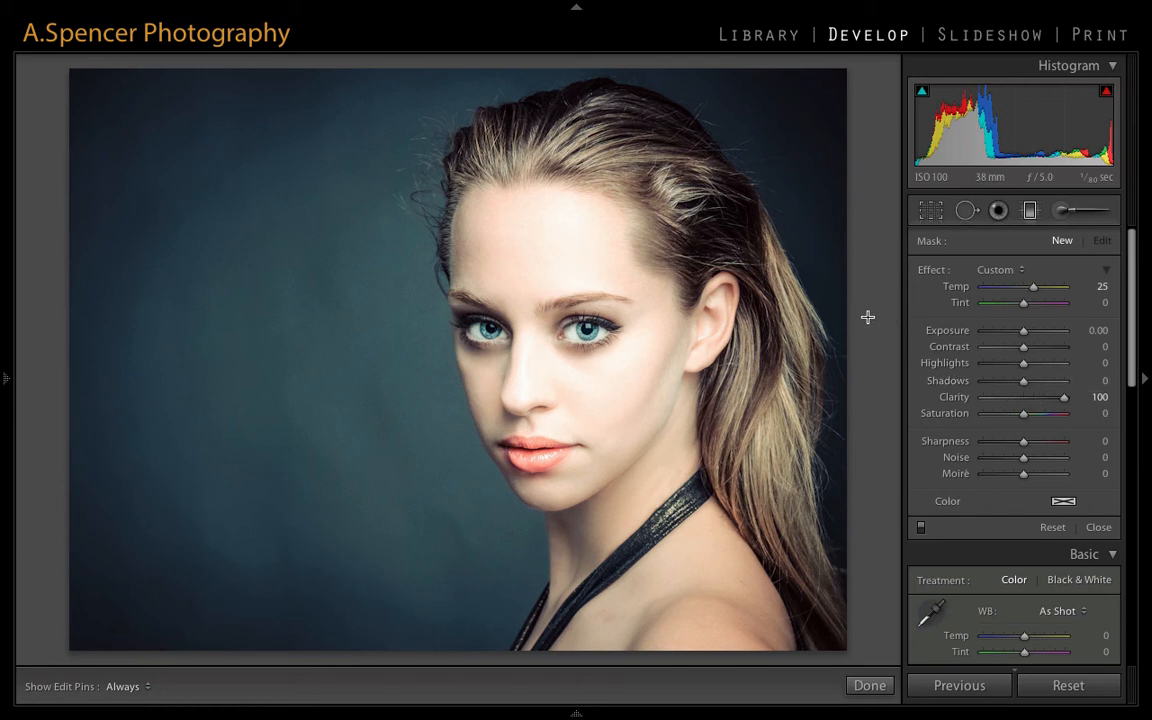
{"action": "left_click_drag", "start_coordinate": [867, 317], "coordinate": [867, 316]}
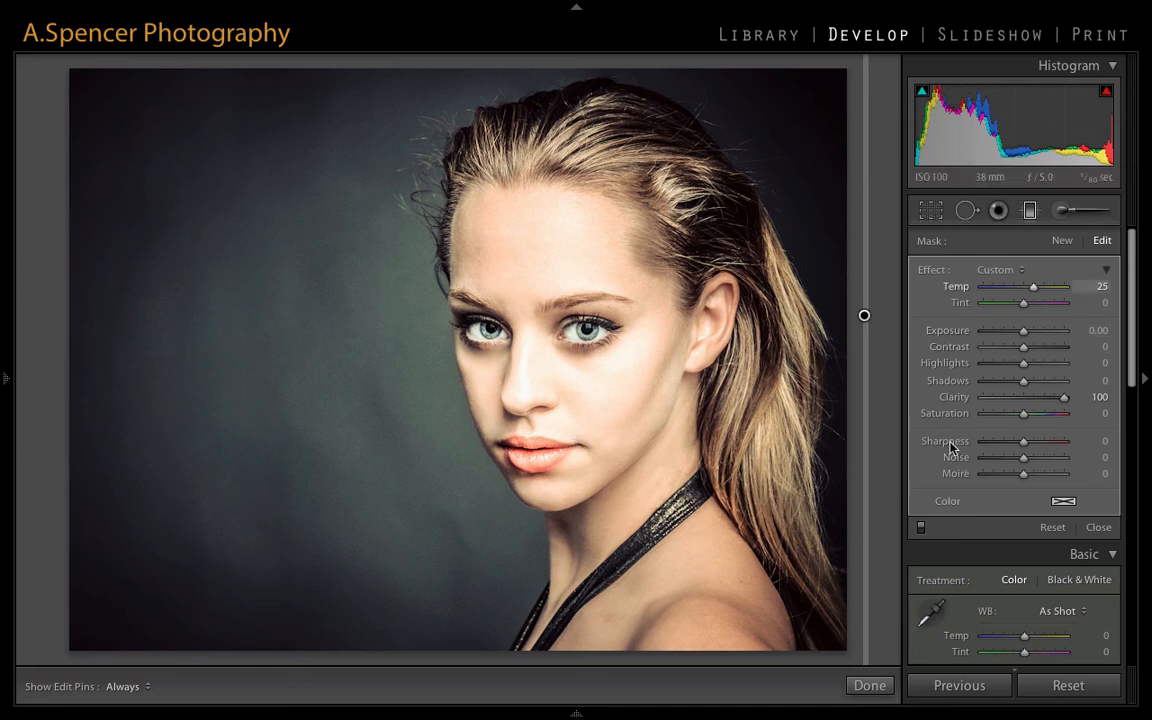
{"action": "left_click", "coordinate": [1059, 242]}
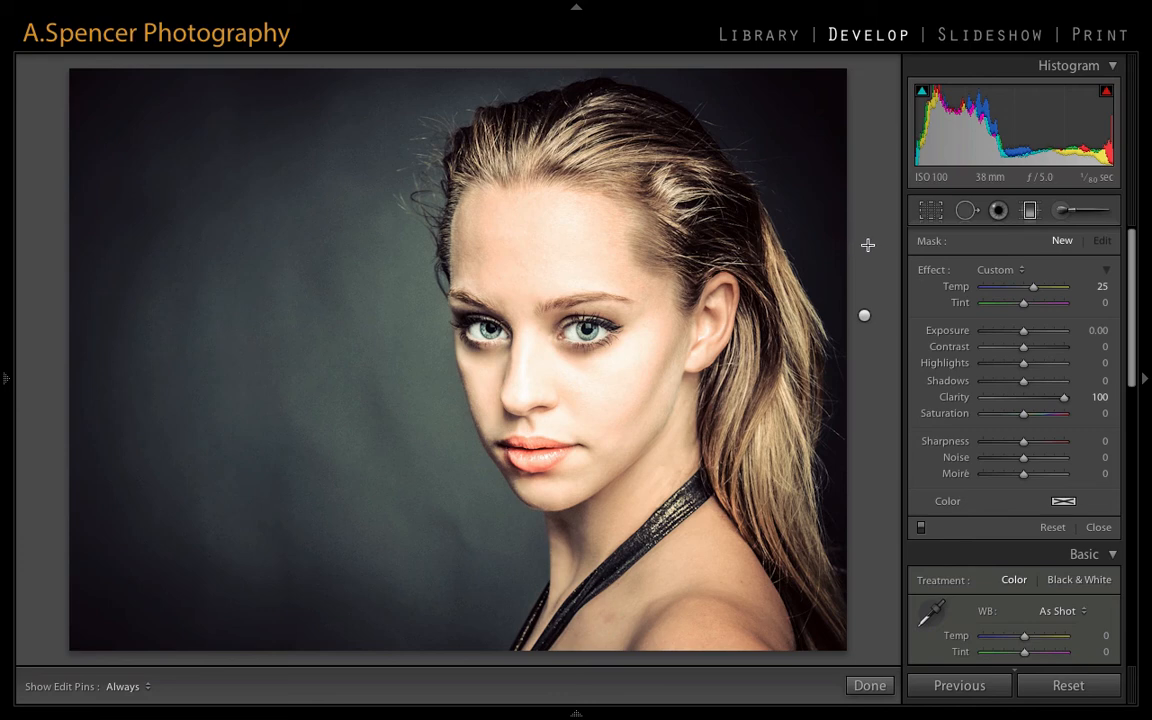
{"action": "left_click_drag", "start_coordinate": [864, 244], "coordinate": [865, 245]}
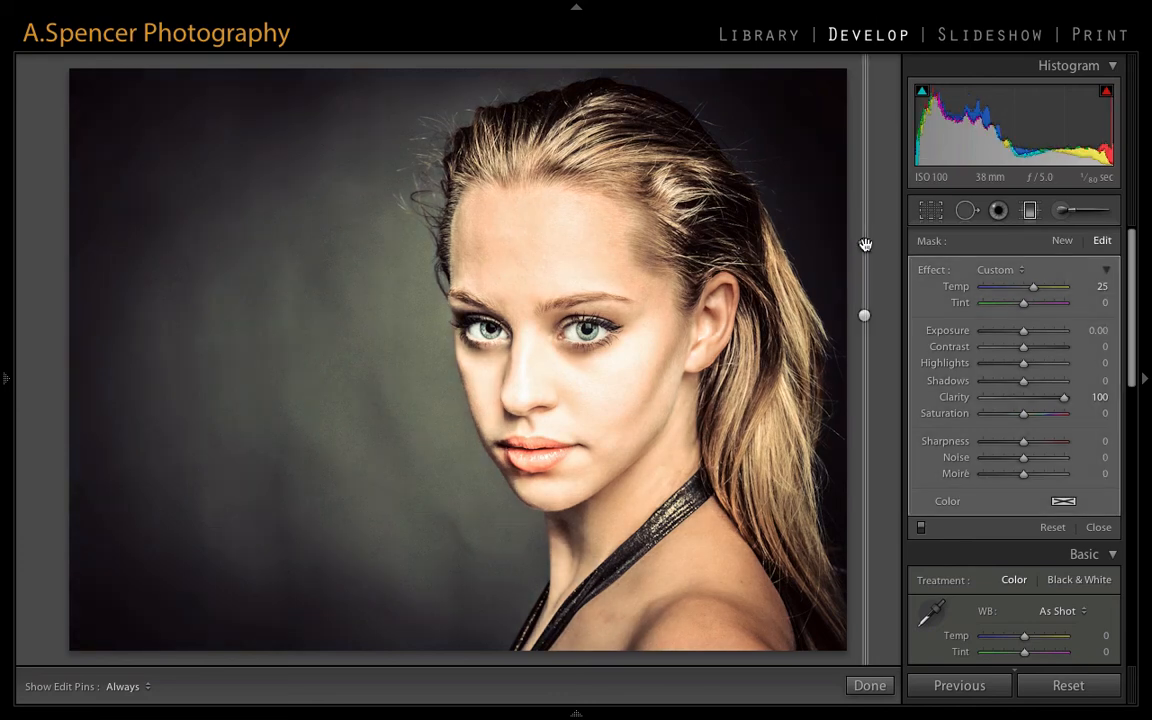
{"action": "left_click", "coordinate": [869, 686]}
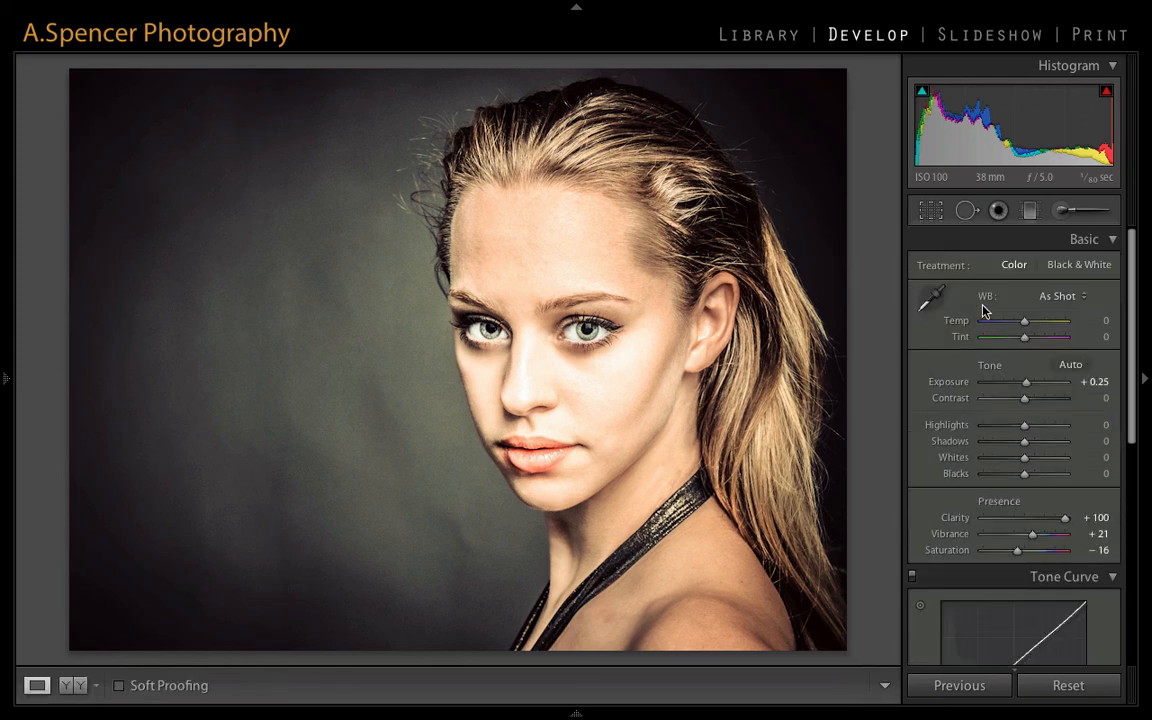
- Delete both graduated filters beside the photo's right edge
{"action": "left_click", "coordinate": [1029, 212]}
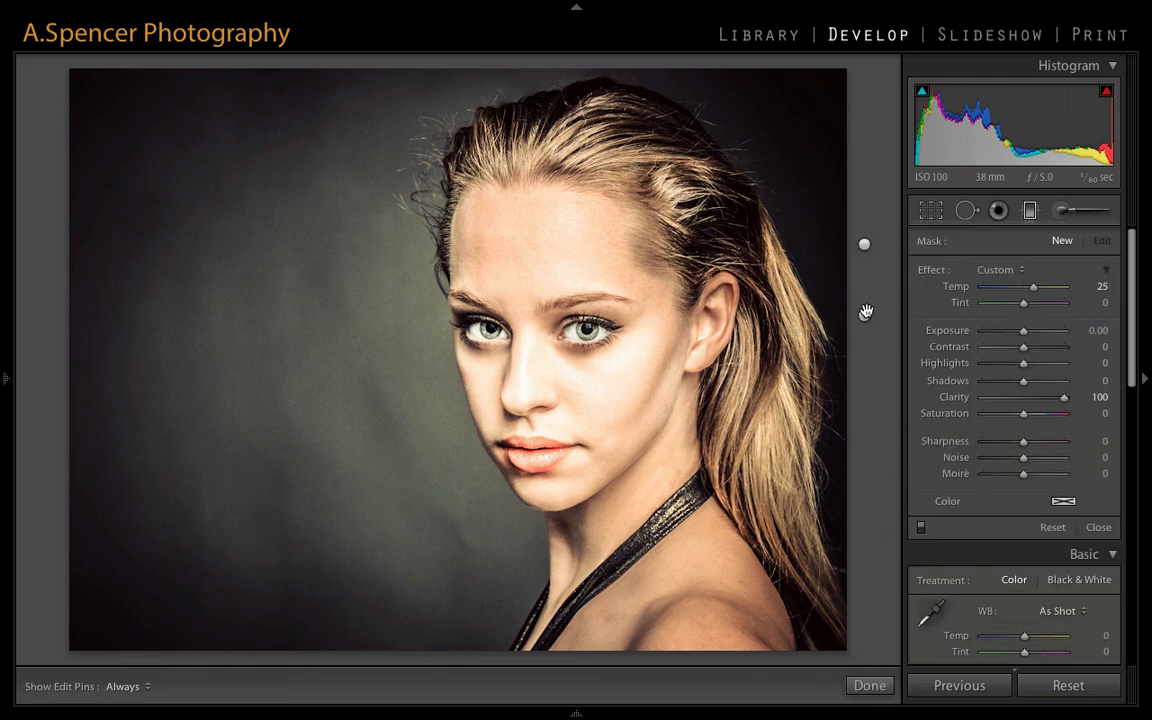
{"action": "left_click", "coordinate": [866, 312]}
{"action": "key", "text": "Delete"}
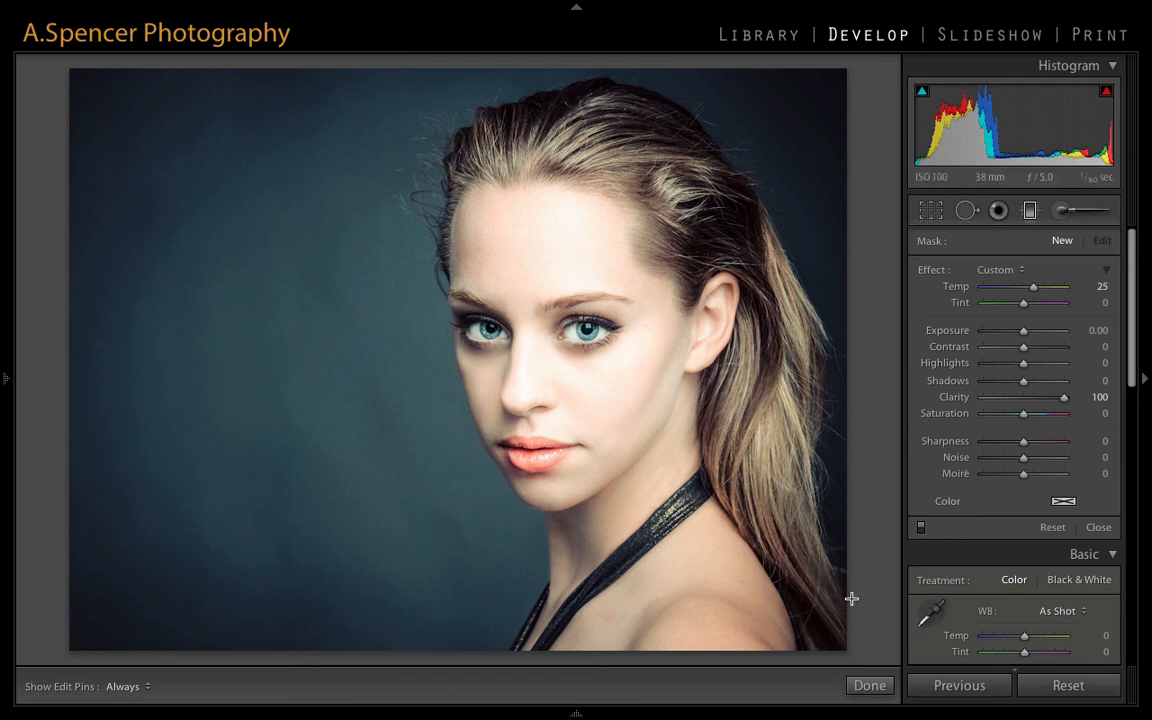
- Lower the Clarity setting for new graduated filters and close the Graduated Filter tool
{"action": "left_click", "coordinate": [1045, 399]}
{"action": "left_click", "coordinate": [1041, 400]}
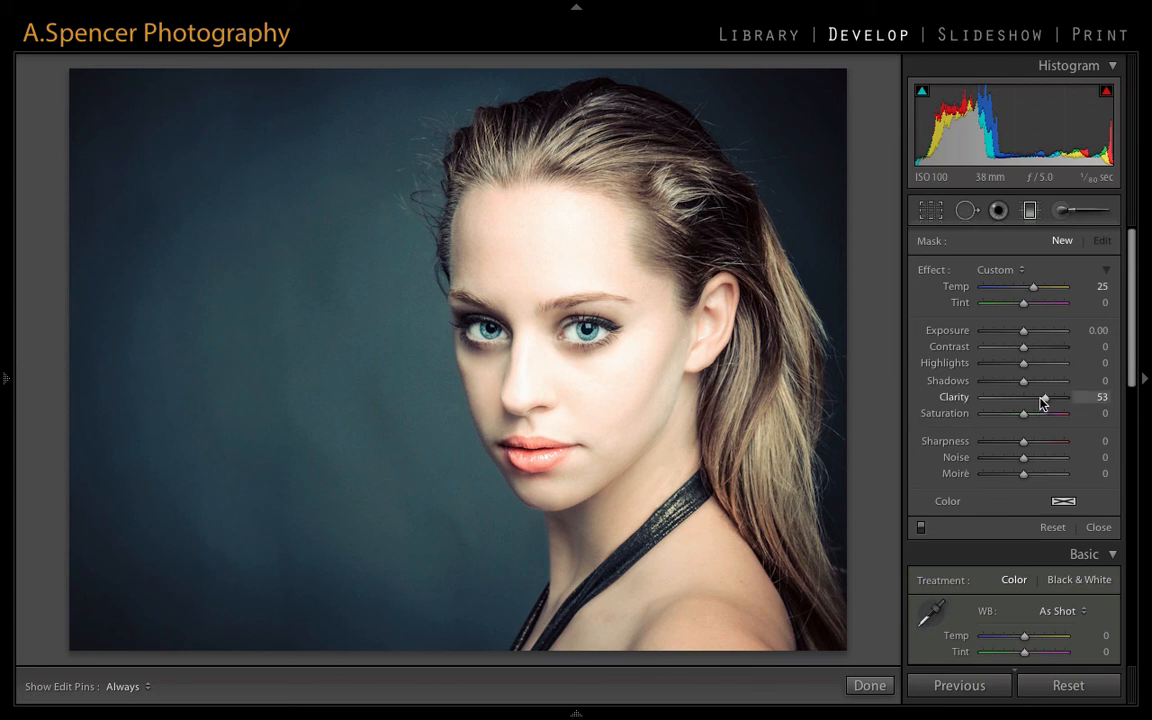
{"action": "left_click_drag", "start_coordinate": [1040, 400], "coordinate": [1037, 400]}
{"action": "left_click", "coordinate": [868, 685]}
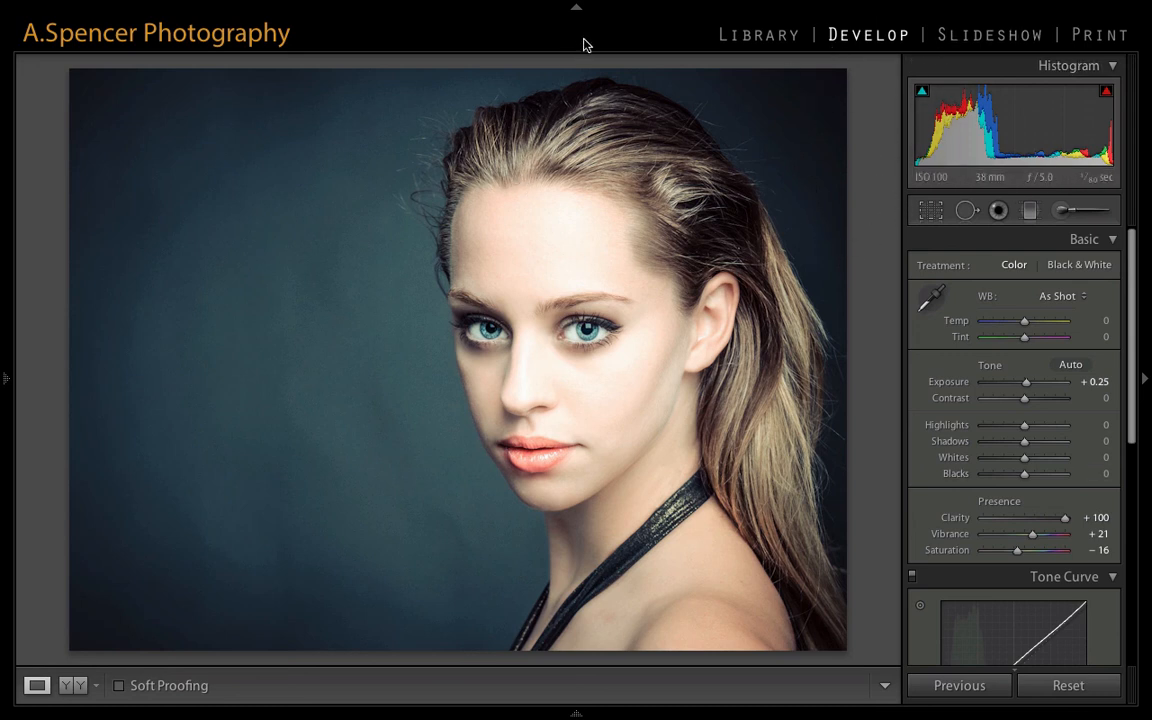
{"action": "left_click", "coordinate": [457, 9]}
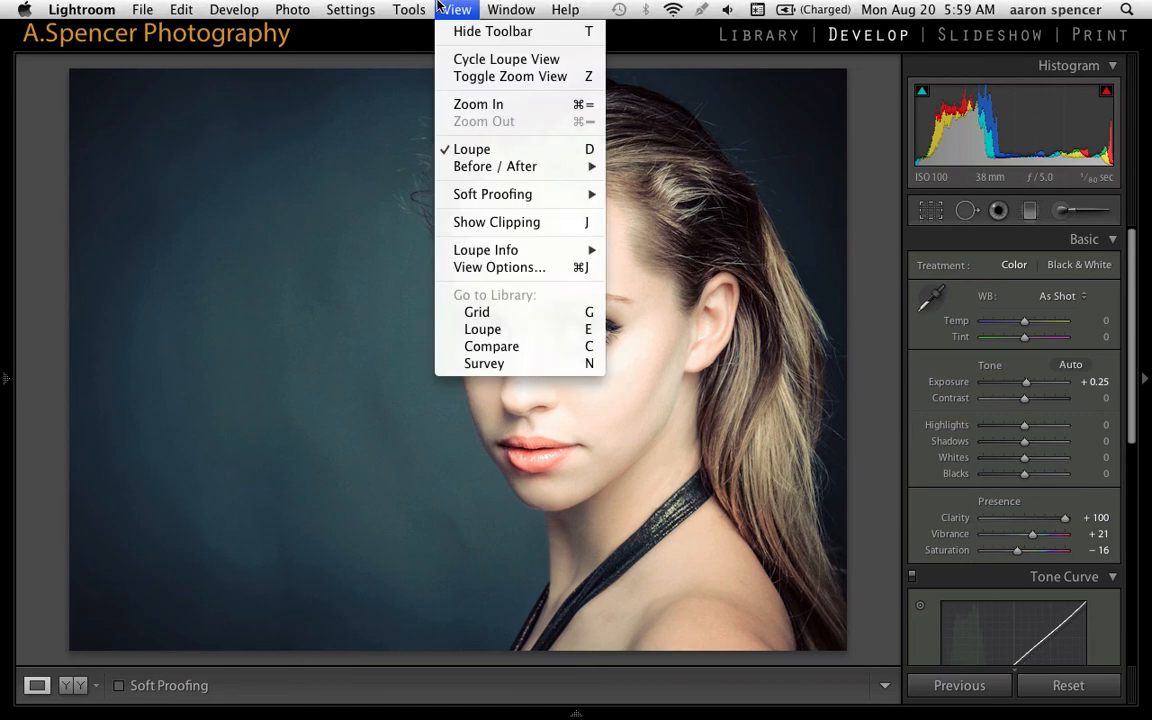
{"action": "mouse_move", "coordinate": [372, 14]}
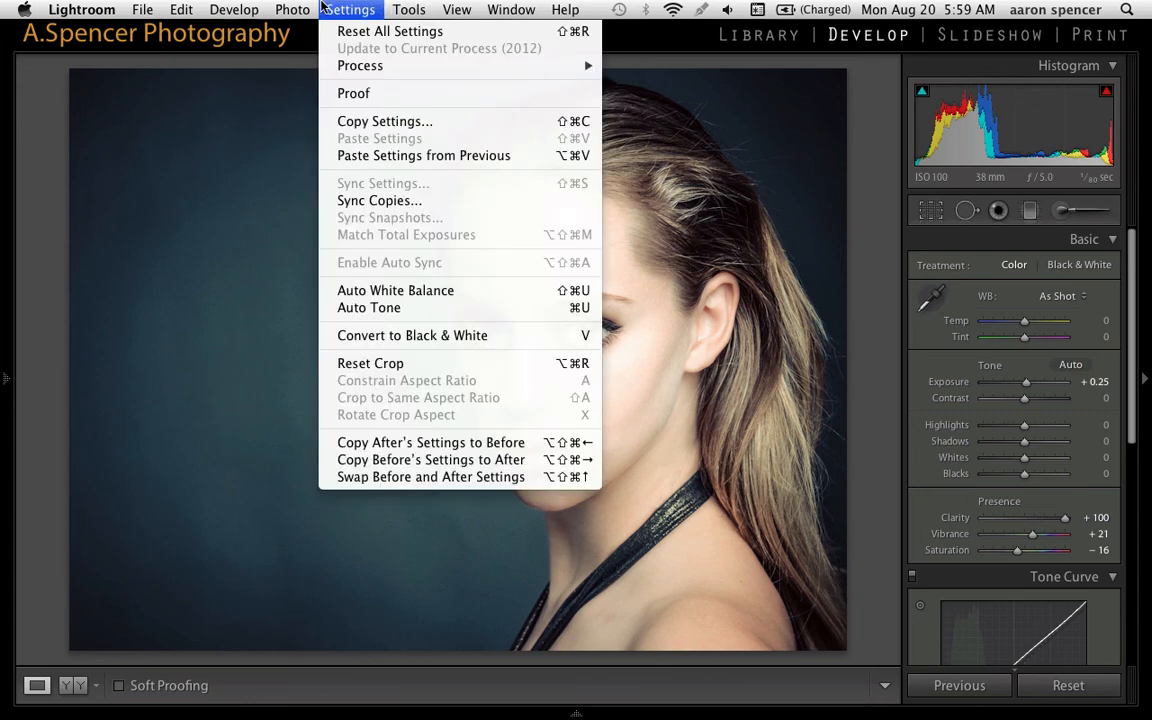
{"action": "mouse_move", "coordinate": [289, 7]}
{"action": "mouse_move", "coordinate": [241, 7]}
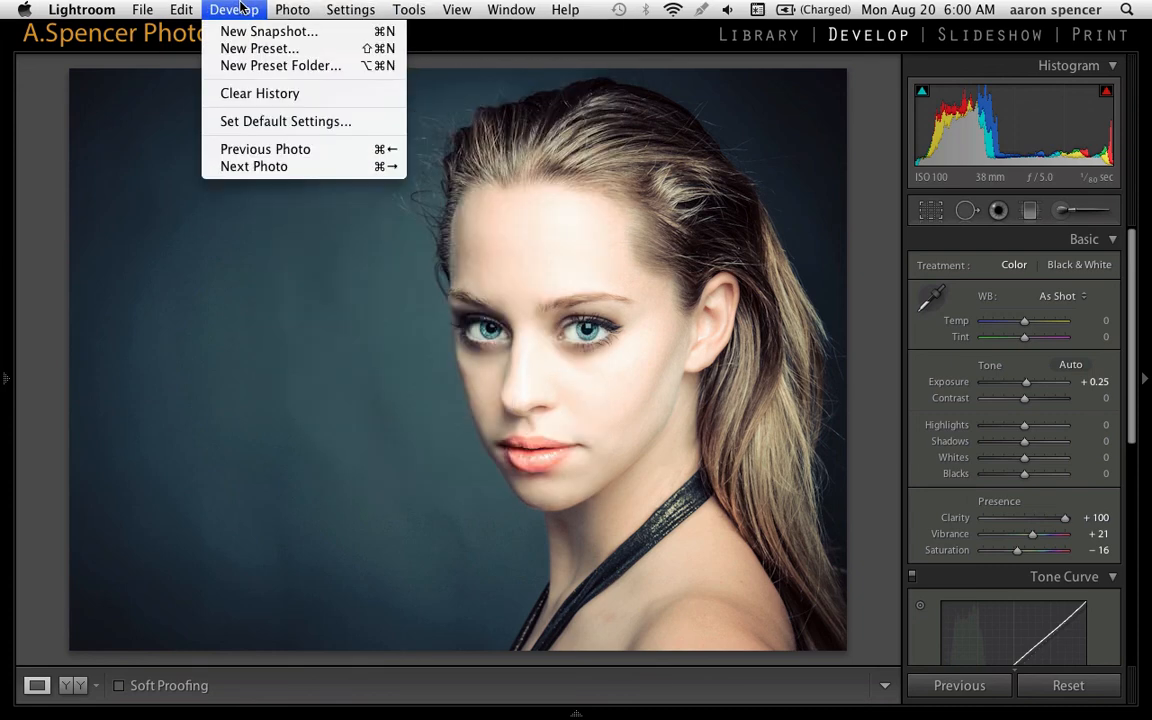
{"action": "left_click", "coordinate": [62, 103]}
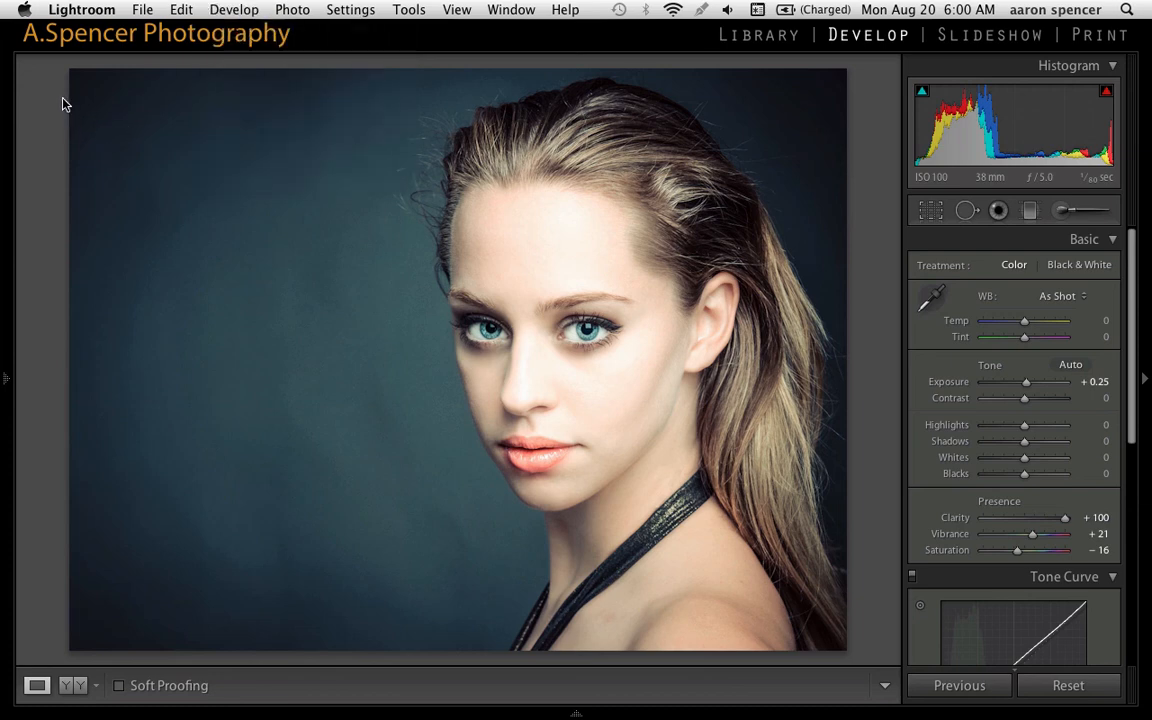